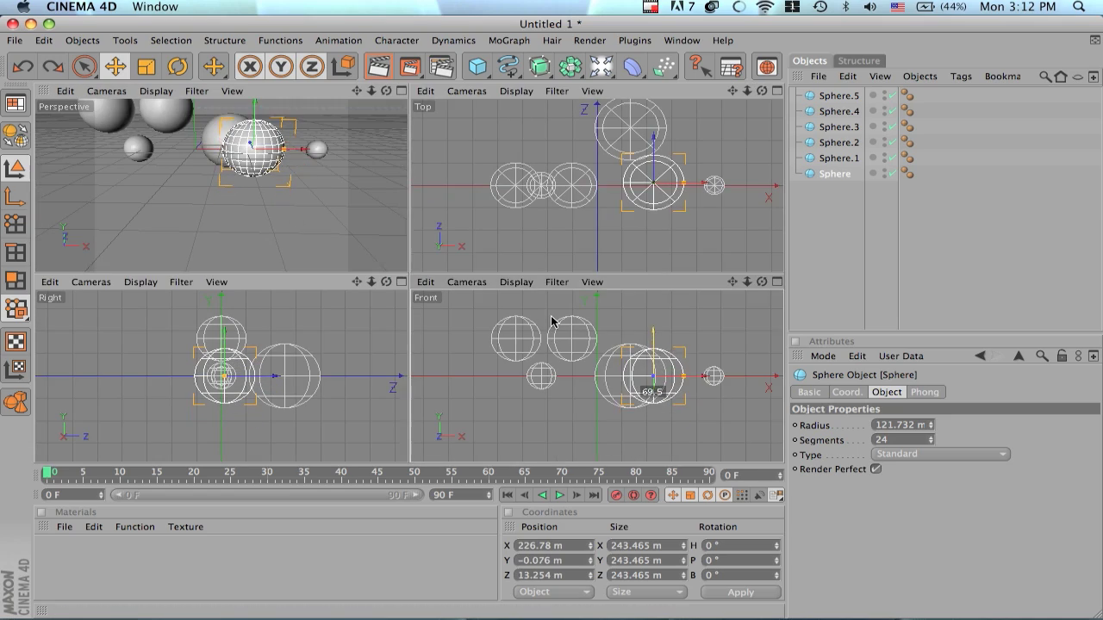
# - Use the four-view layout to pick Sphere.1 and Sphere.5 for repositioning, then return to Perspective
pyautogui.click(231, 90)
pyautogui.click(246, 211)
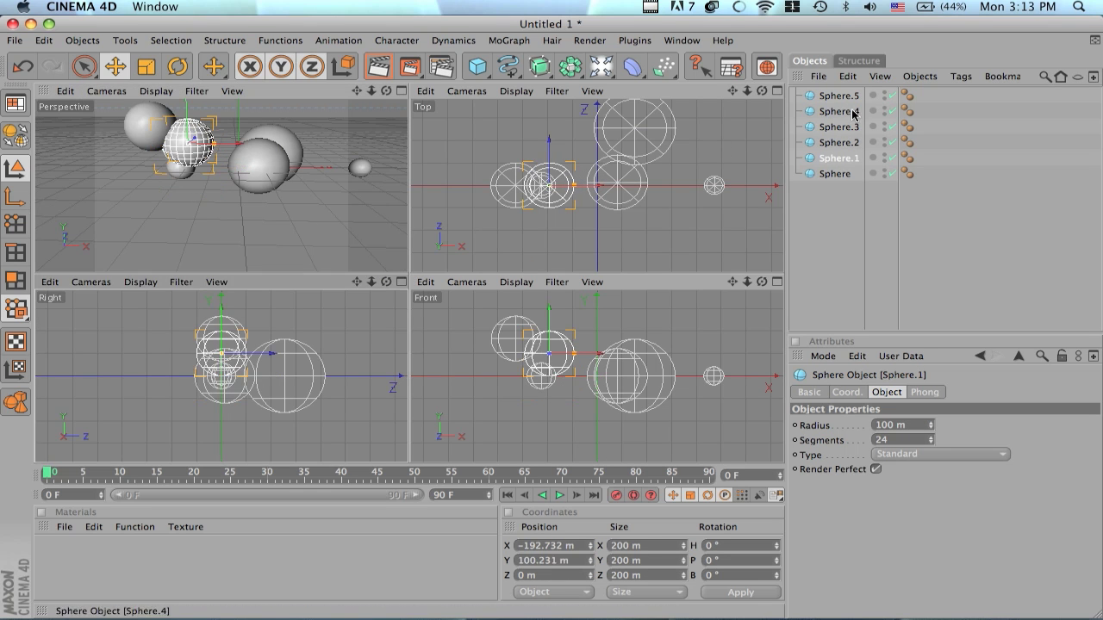
pyautogui.click(221, 355)
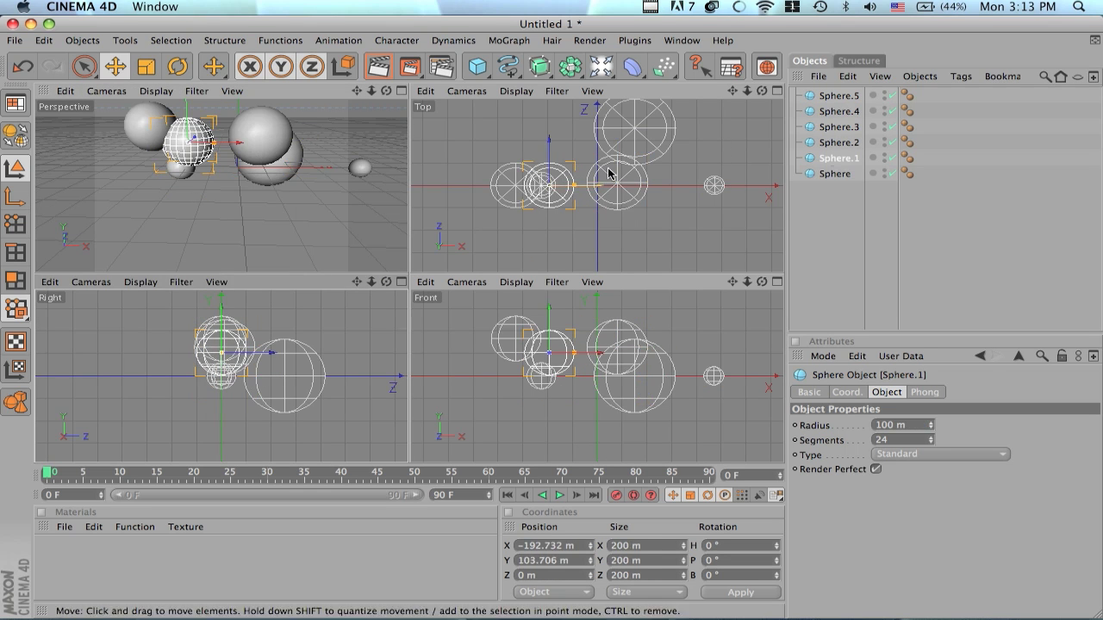
pyautogui.click(219, 337)
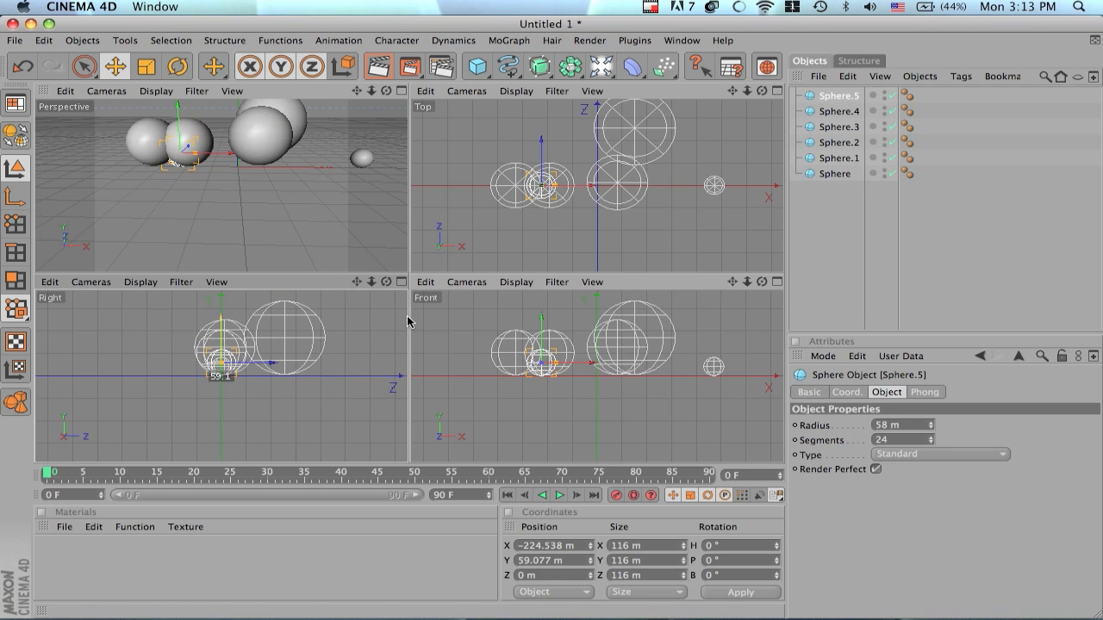
pyautogui.press('F1')
pyautogui.click(840, 157)
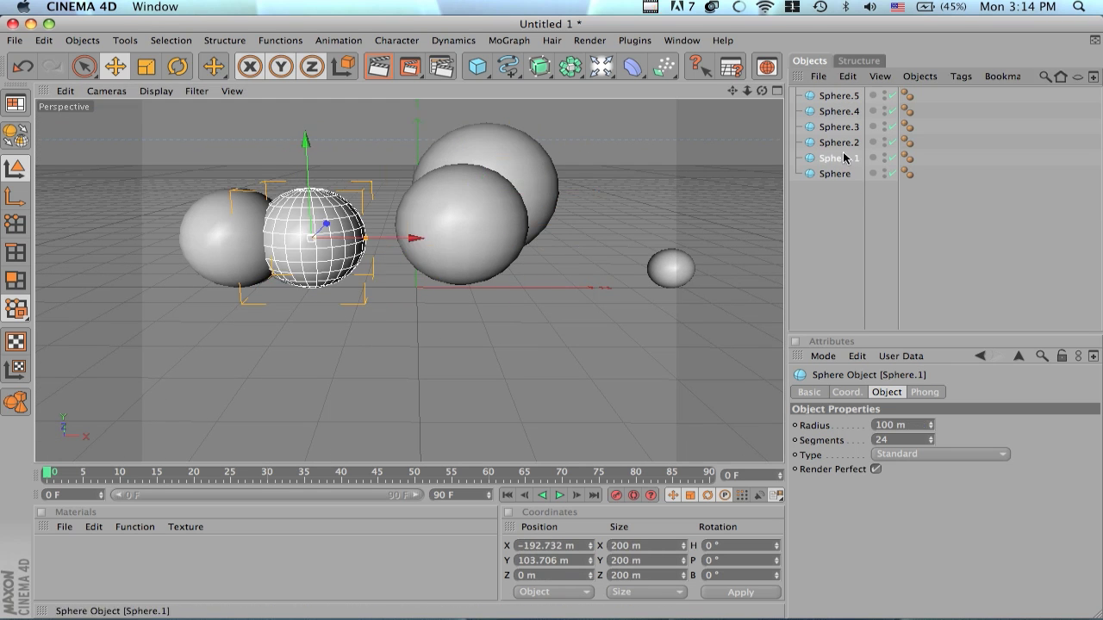
# - Move Sphere.1 right into the cluster, orbit to check, and finish editing material Mat
pyautogui.moveTo(405, 238); pyautogui.dragTo(551, 322)
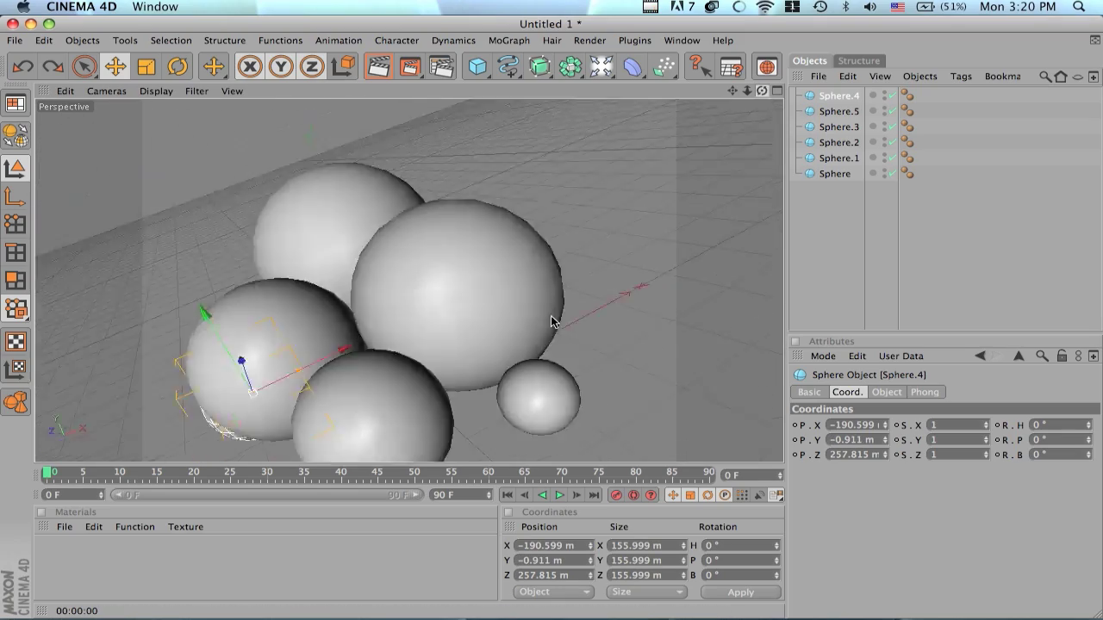
pyautogui.moveTo(762, 91); pyautogui.dragTo(550, 314)
pyautogui.scroll(-3, 552, 317)
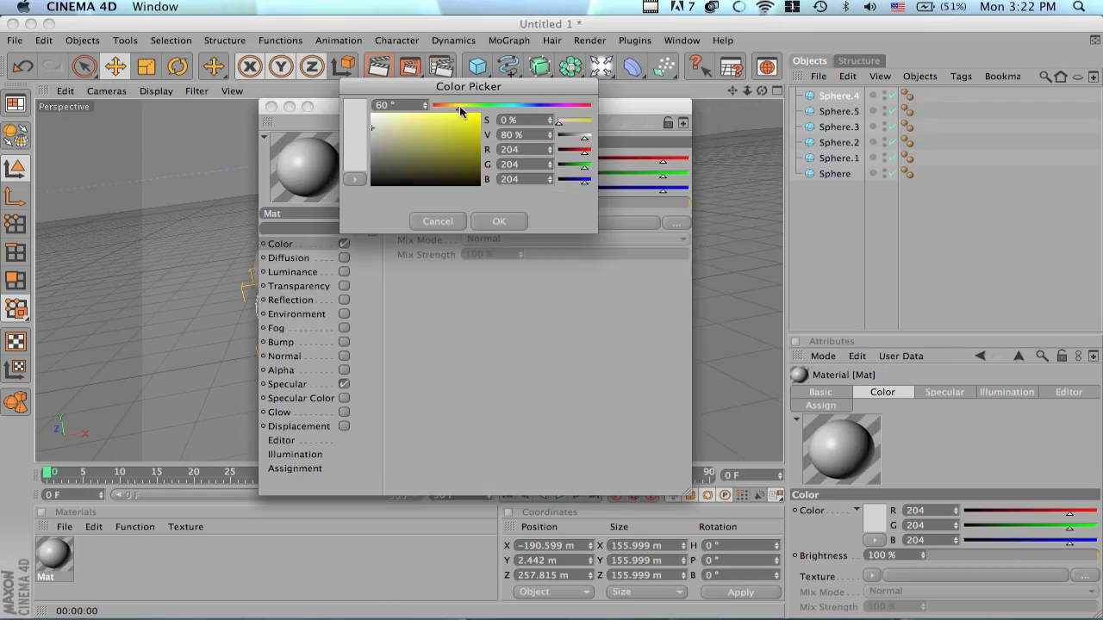
pyautogui.click(499, 221)
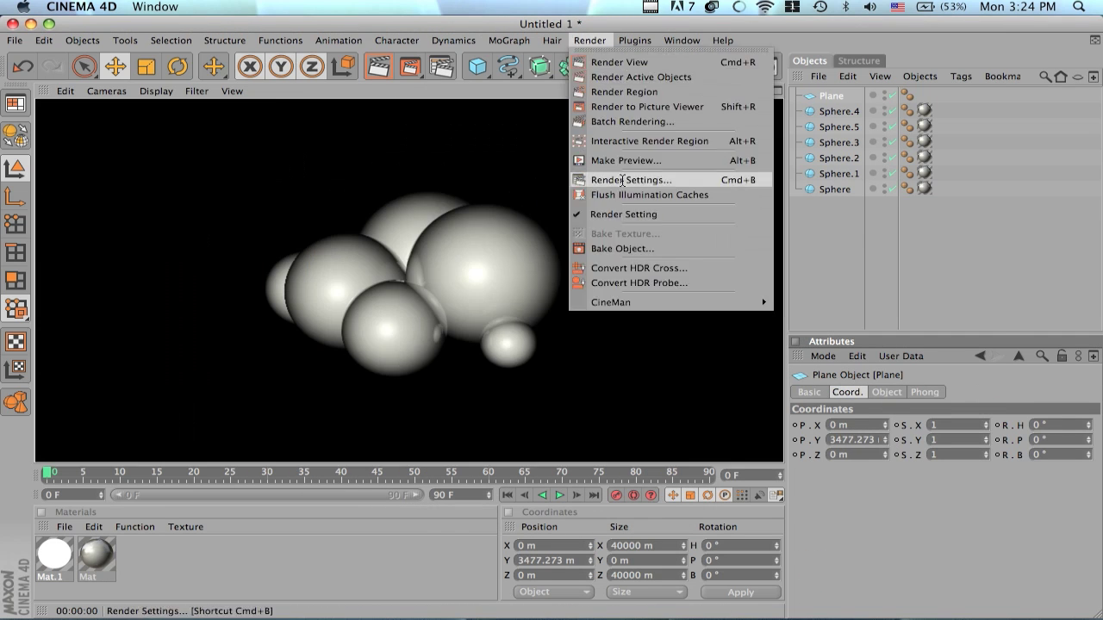
# - Check the render settings and render the current view
pyautogui.click(621, 180)
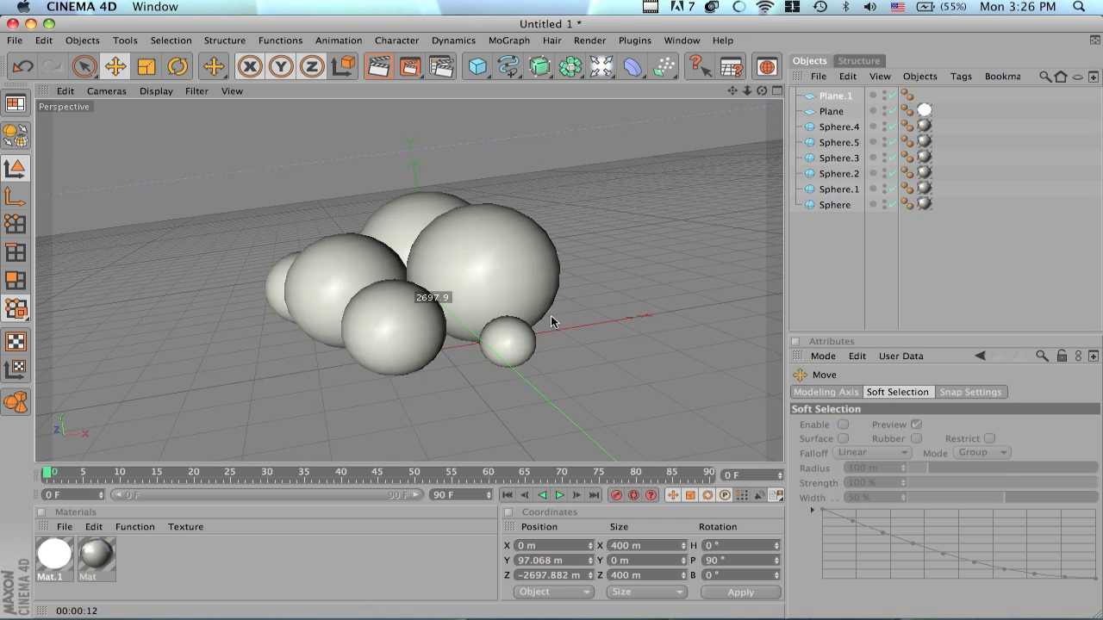
pyautogui.click(385, 73)
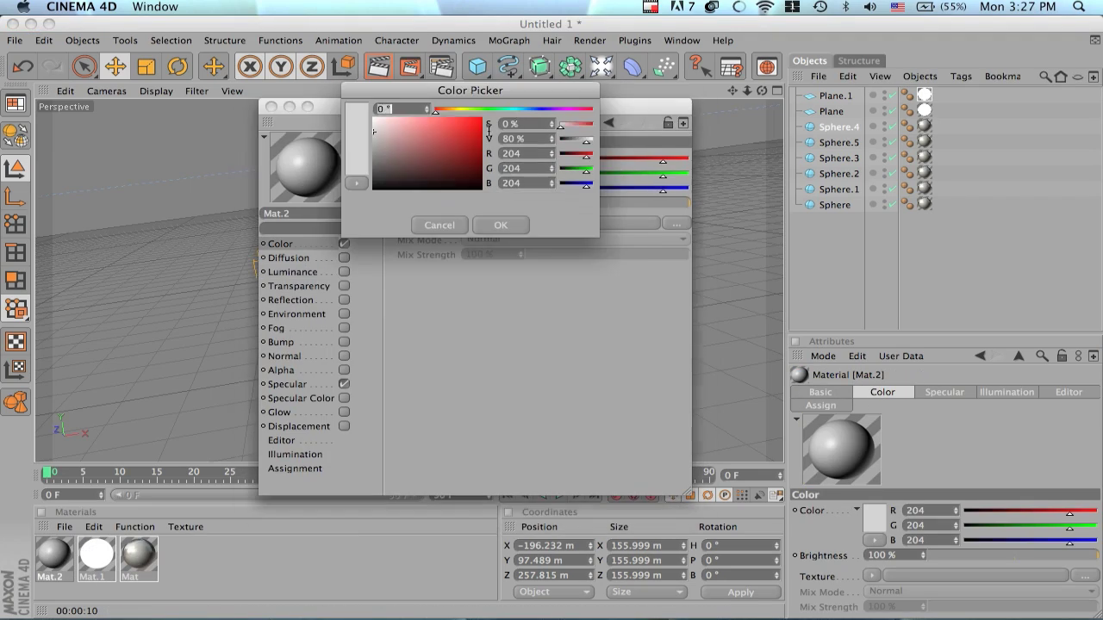
# - Tilt the new Plane.2 upright and move it into place behind the spheres
pyautogui.press('r')
pyautogui.moveTo(448, 362); pyautogui.dragTo(511, 452)
pyautogui.press('e')
pyautogui.moveTo(431, 336); pyautogui.dragTo(419, 304)
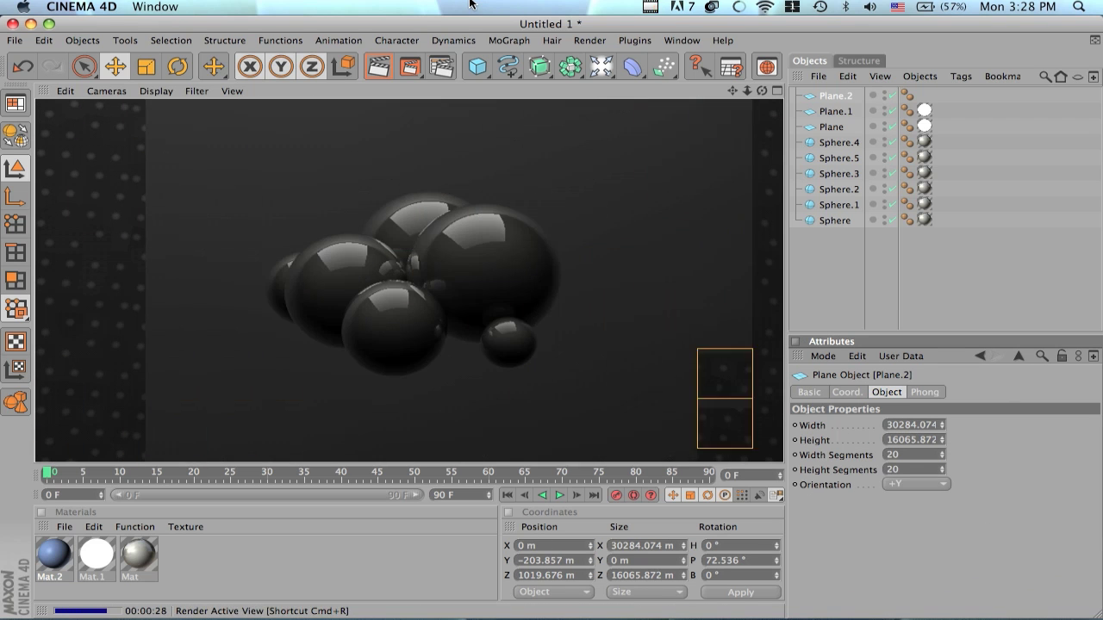
# - Apply Mat.2 to Plane.2, change its colour to grey 135/140/150, and re-render
pyautogui.moveTo(50, 556); pyautogui.dragTo(922, 95)
pyautogui.click(381, 70)
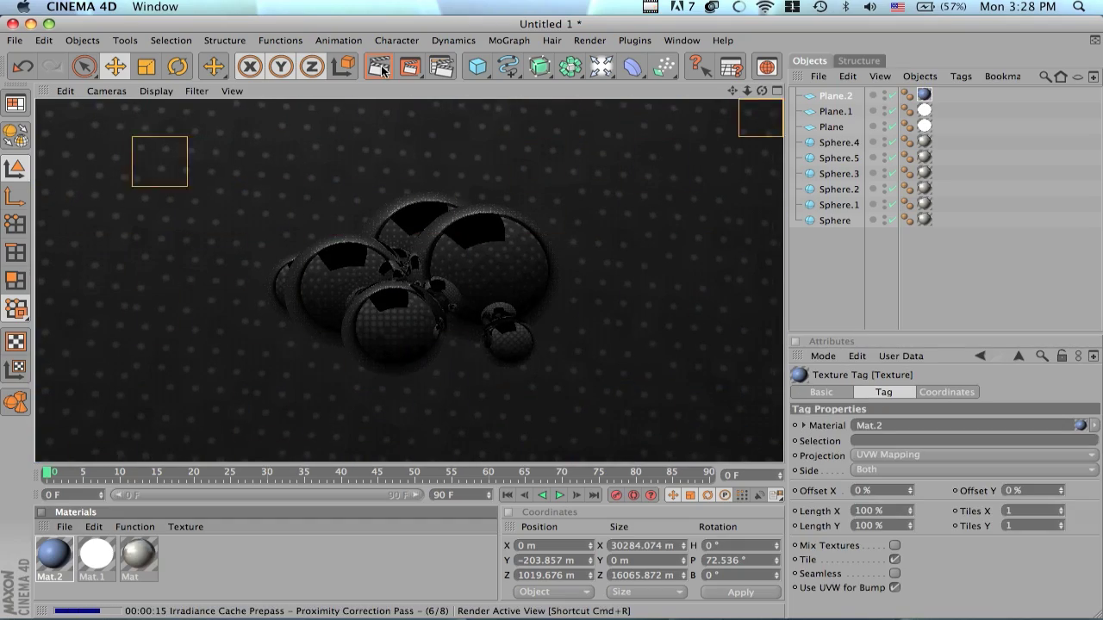
pyautogui.doubleClick(53, 555)
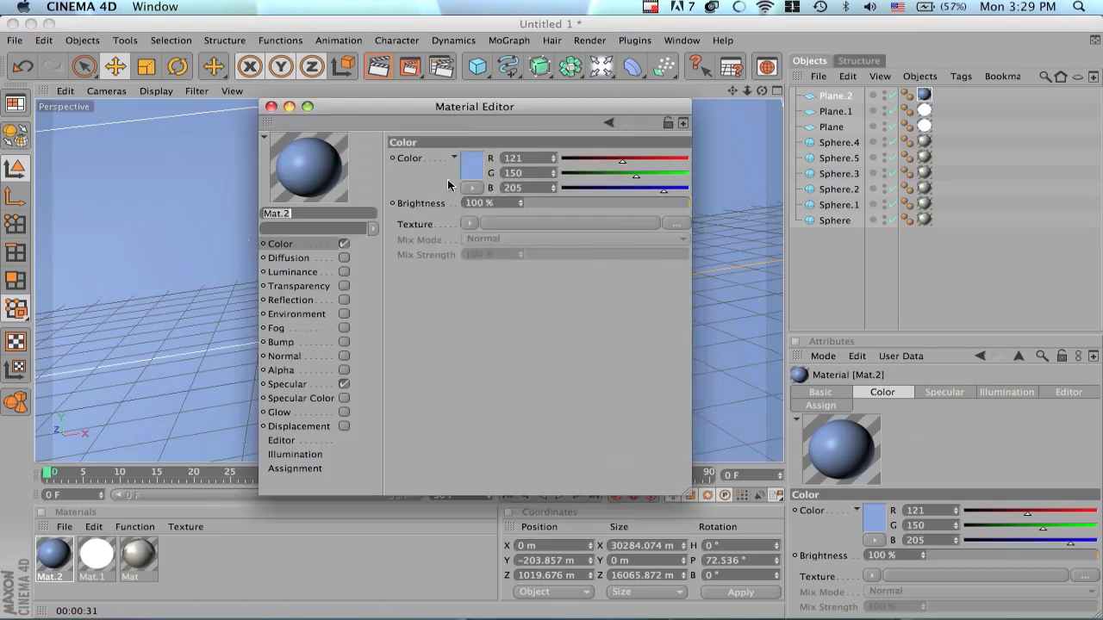
pyautogui.click(273, 109)
pyautogui.press('super+r')
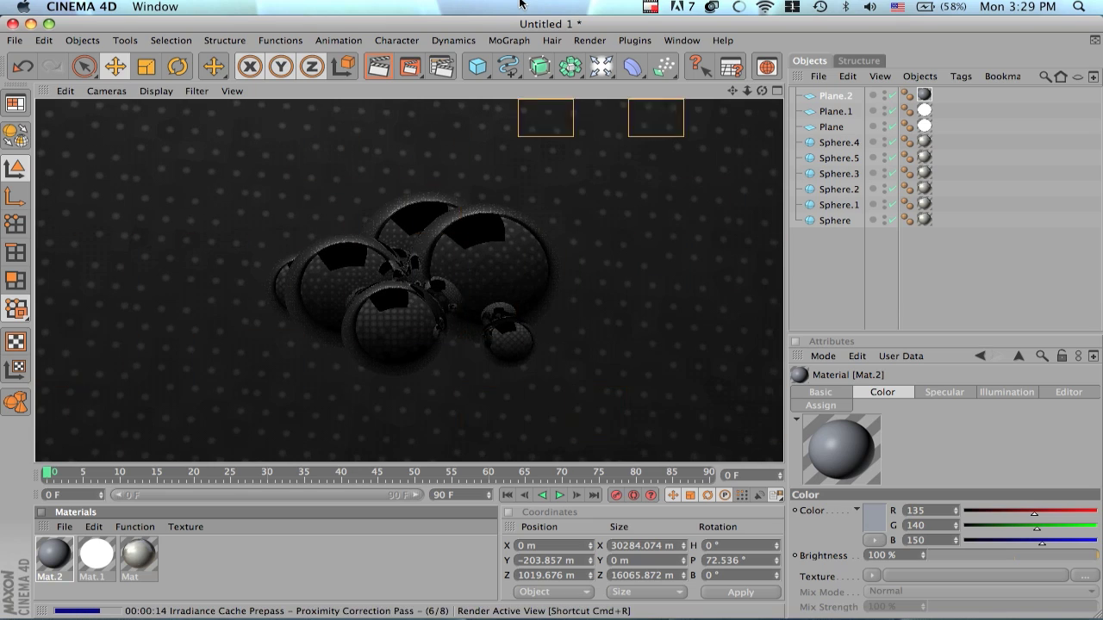
# - Tilt Plane.2 further back to 95.795°, reposition it behind the spheres, and re-render
pyautogui.press('r')
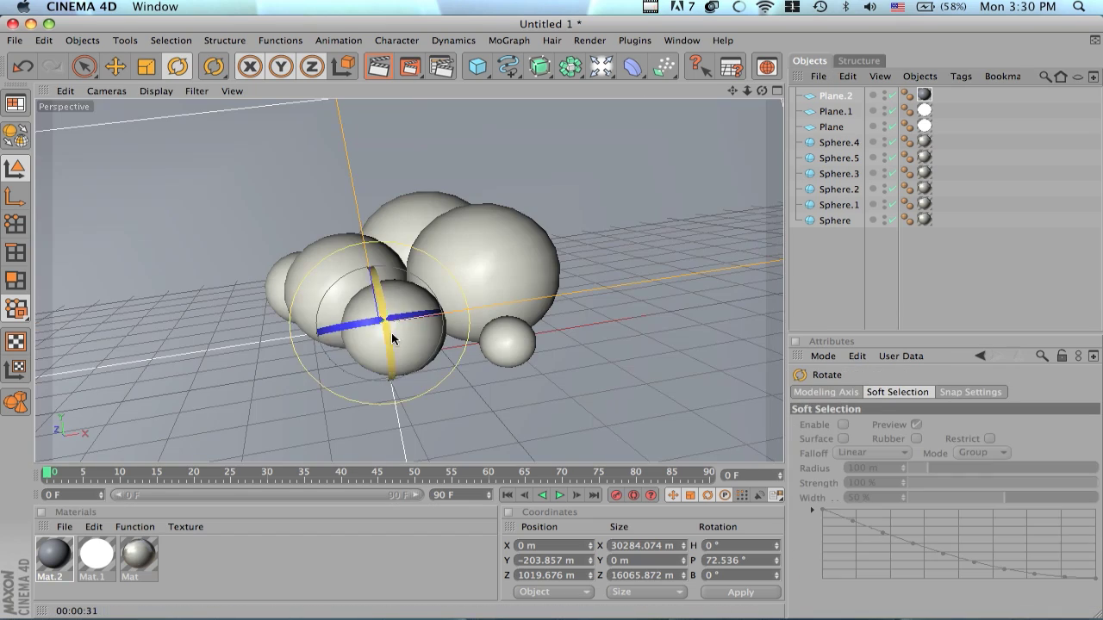
pyautogui.moveTo(520, 5); pyautogui.dragTo(570, 4)
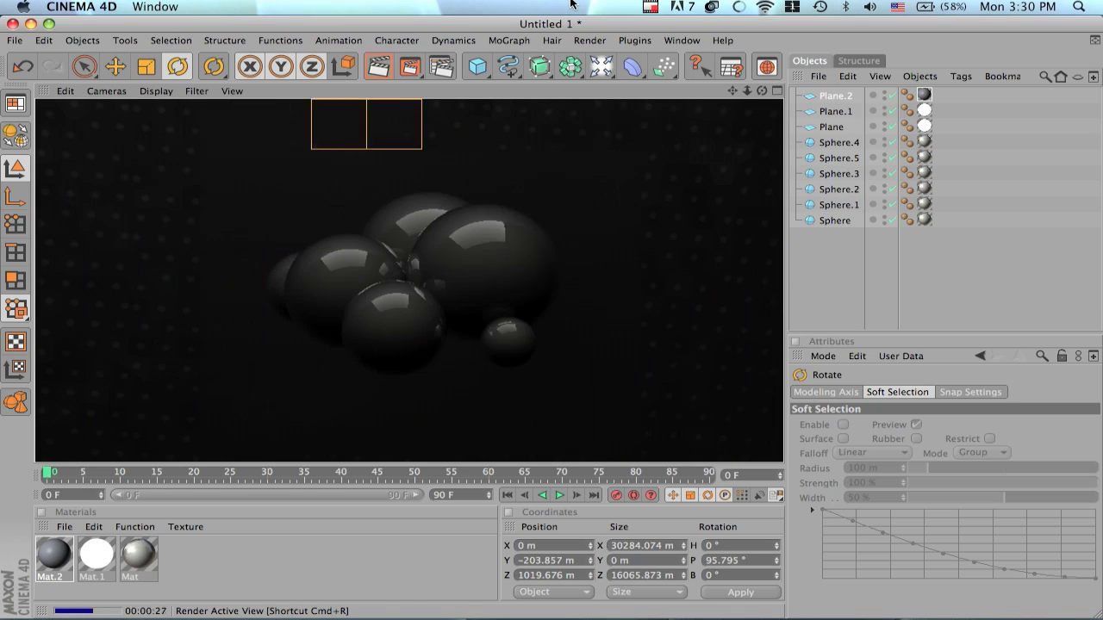
pyautogui.press('e')
pyautogui.moveTo(570, 5); pyautogui.dragTo(465, 4)
pyautogui.press('super+r')
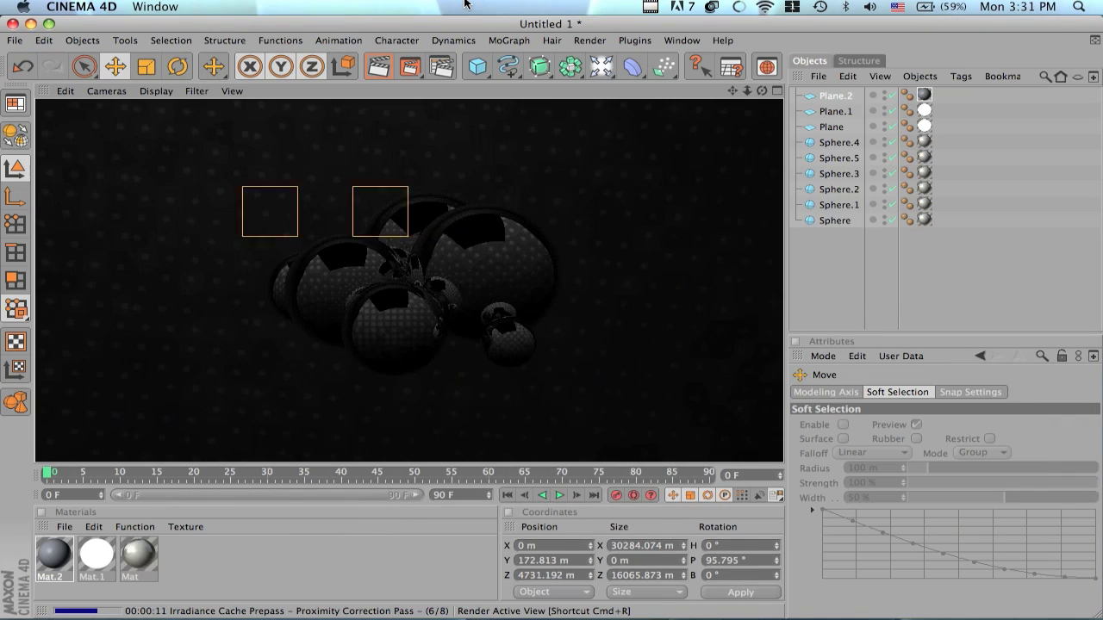
# - Add a light and rotate it into place in front of the spheres
pyautogui.click(698, 66)
pyautogui.press('r')
pyautogui.moveTo(551, 311); pyautogui.dragTo(534, 345)
pyautogui.press('e')
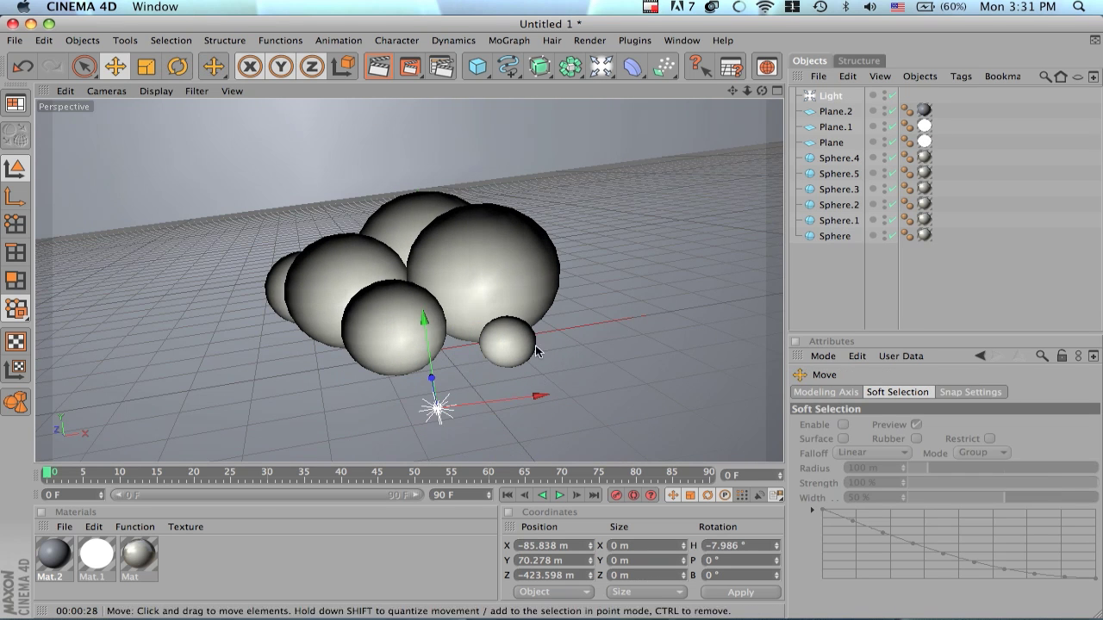
# - Set the light's General intensity to 10%, render to check, and add a Text object
pyautogui.click(830, 95)
pyautogui.click(813, 392)
pyautogui.click(1000, 392)
pyautogui.click(905, 392)
pyautogui.moveTo(940, 484); pyautogui.dragTo(904, 484)
pyautogui.press('super+r')
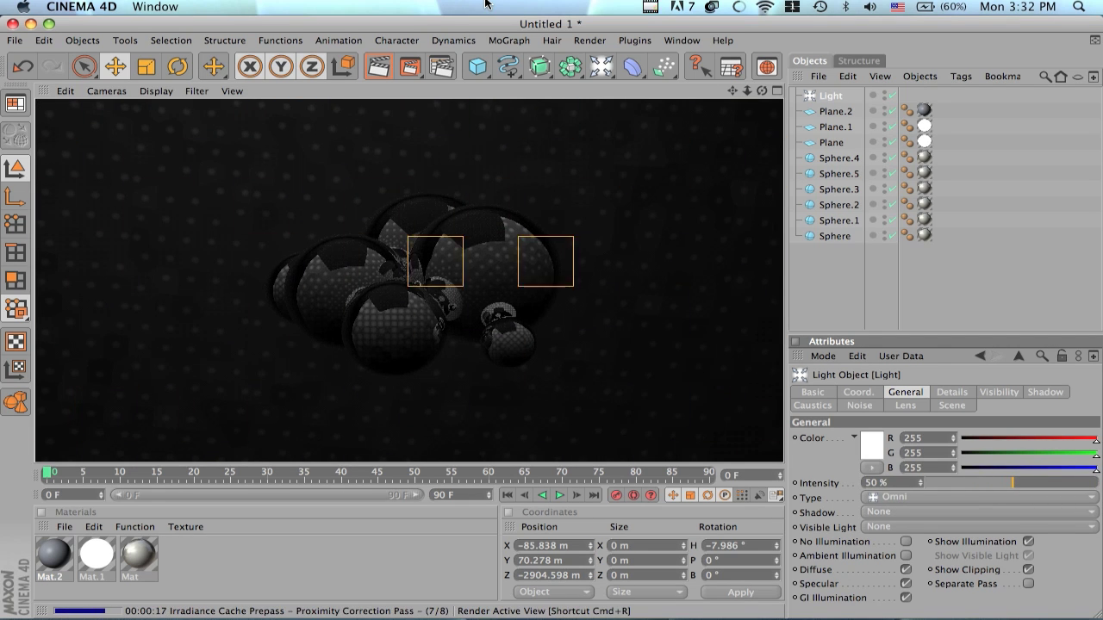
pyautogui.click(551, 321)
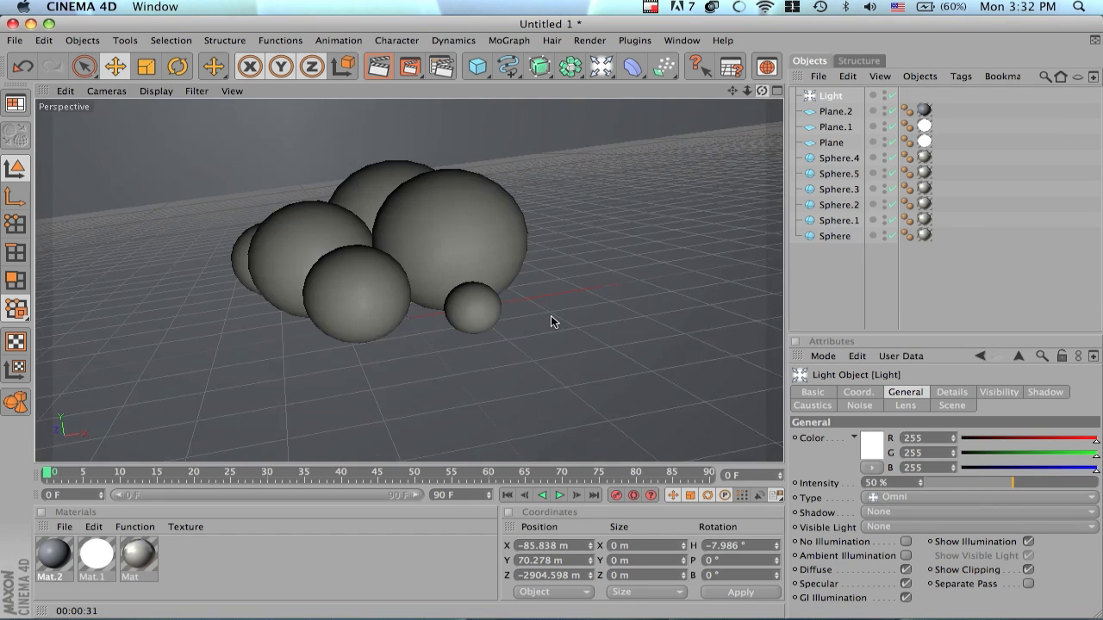
pyautogui.keyDown('alt'); pyautogui.moveTo(553, 322); pyautogui.dragTo(581, 338, button='middle'); pyautogui.keyUp('alt')
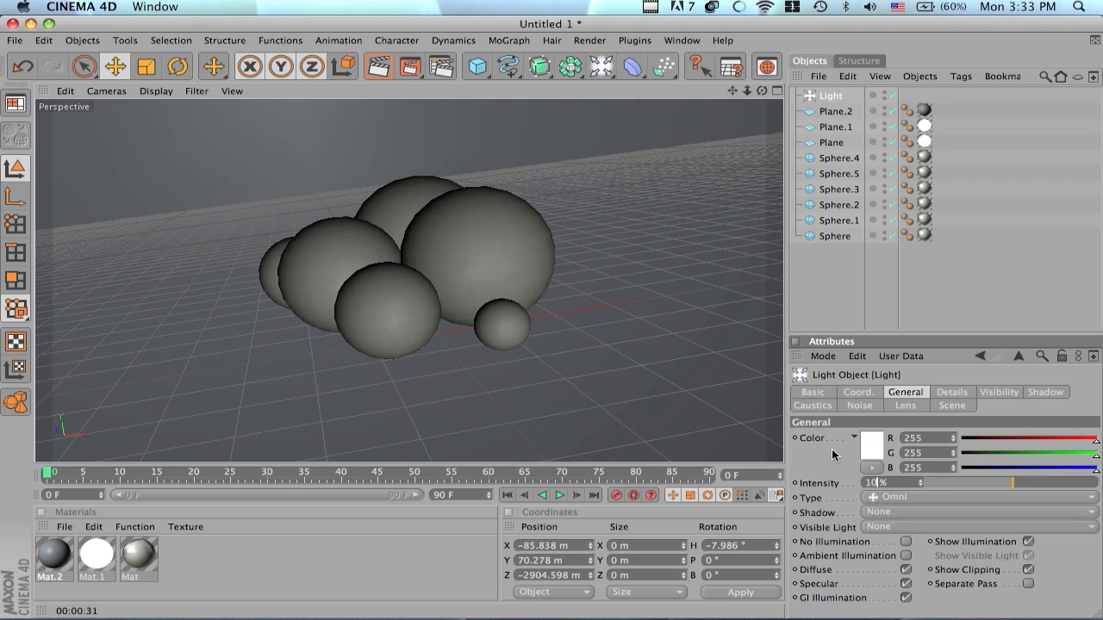
pyautogui.press('Return')
pyautogui.press('super+r')
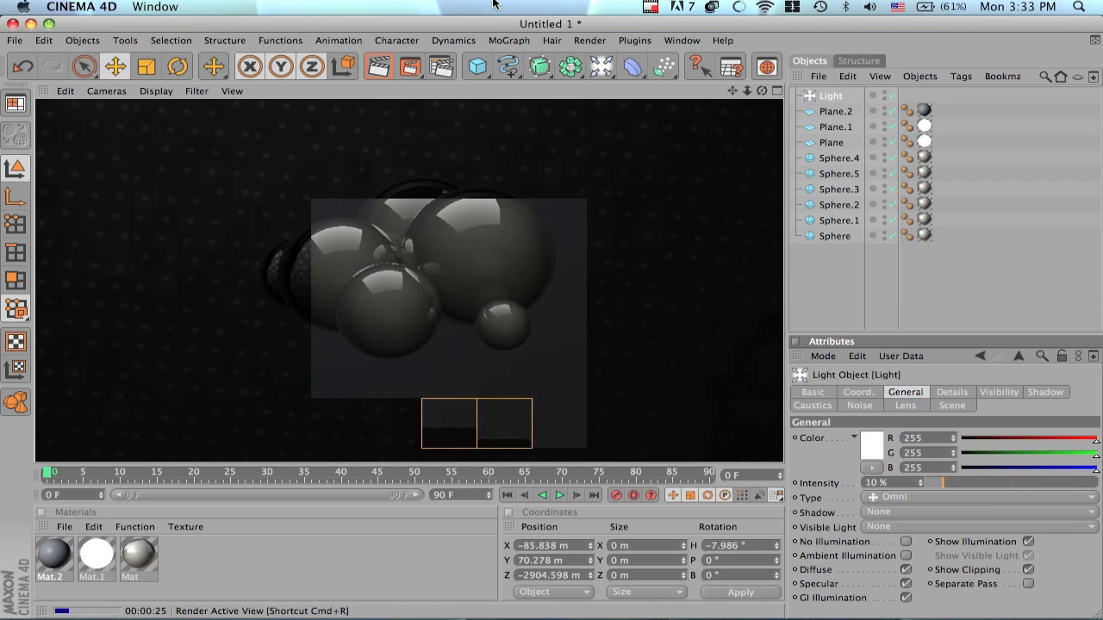
pyautogui.click(514, 64)
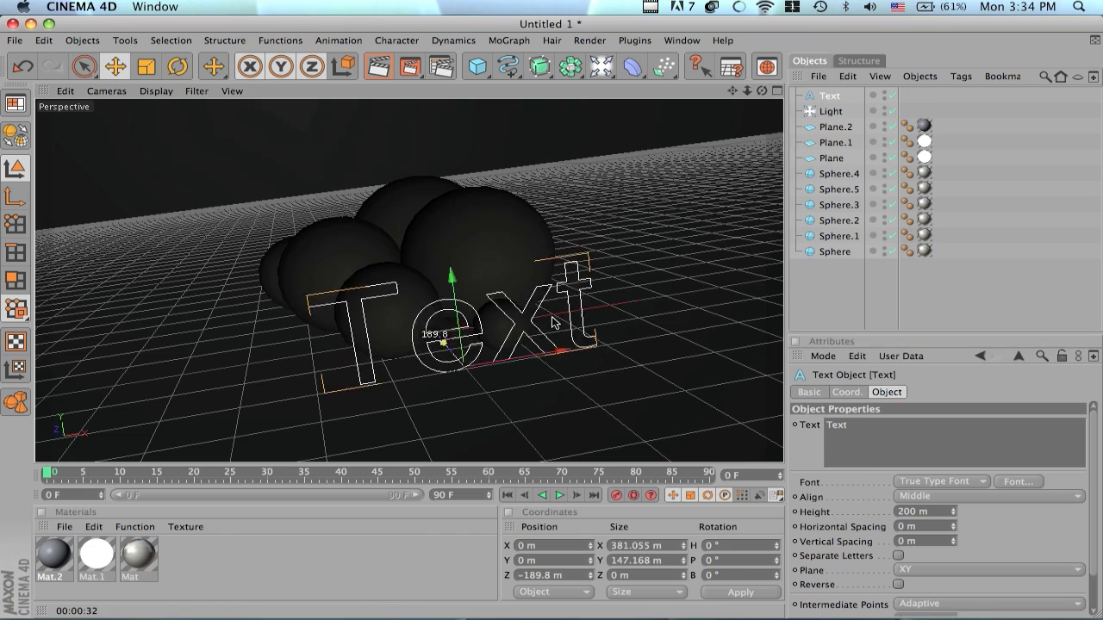
# - Choose the font for the blaze text and make Mat.3 green
pyautogui.press('r')
pyautogui.click(830, 96)
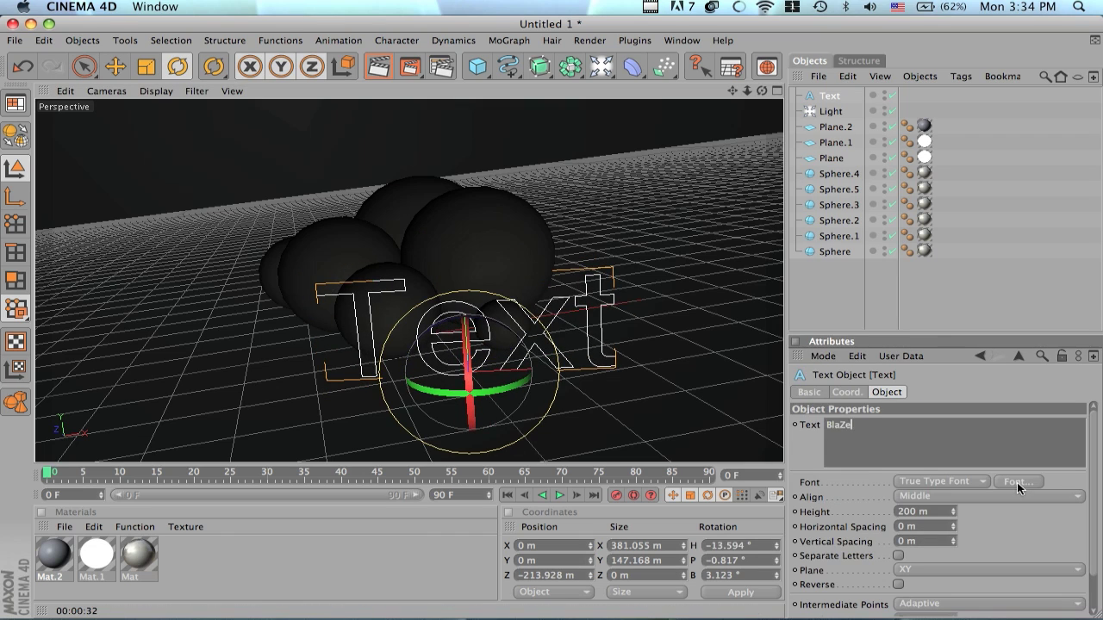
pyautogui.click(1018, 480)
pyautogui.click(245, 63)
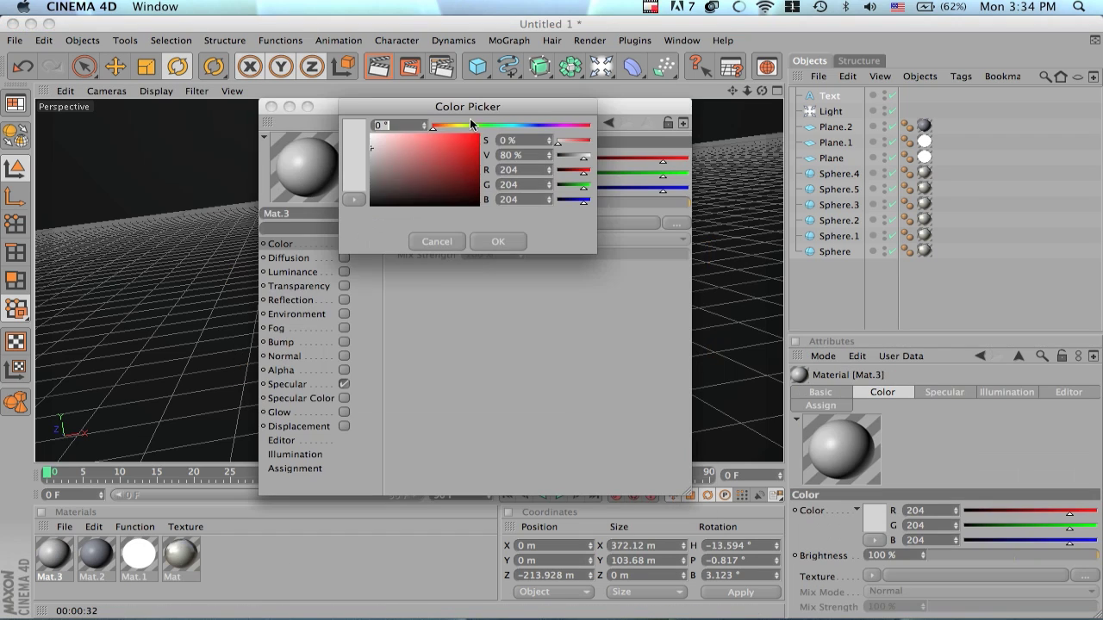
pyautogui.click(498, 242)
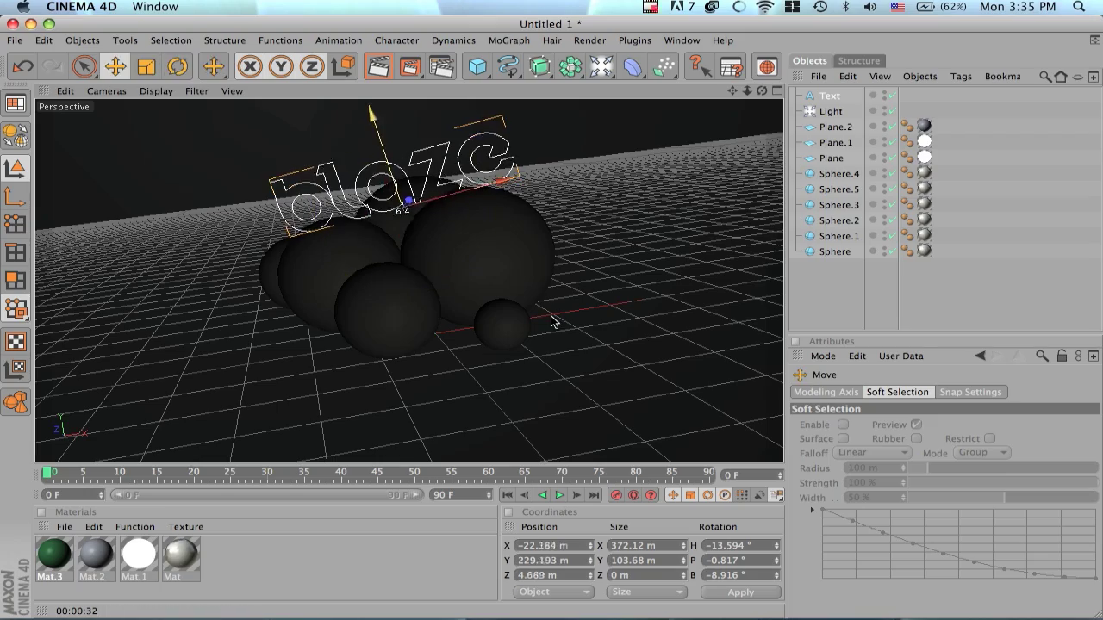
# - Select the blaze text and rotate it to a slight angle
pyautogui.click(115, 66)
pyautogui.click(327, 268)
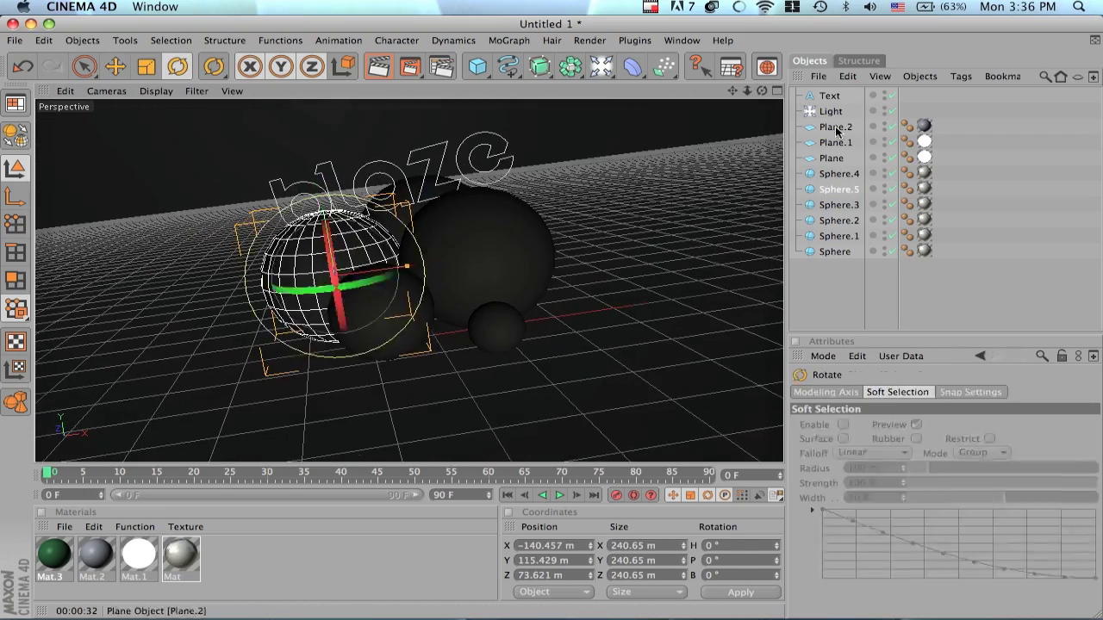
pyautogui.click(396, 172)
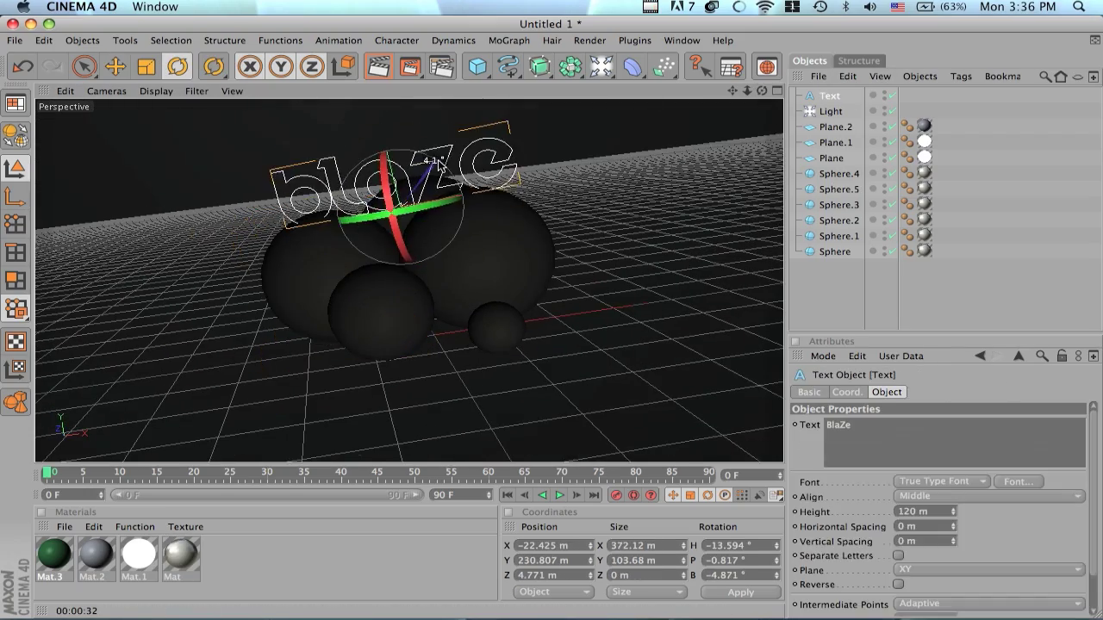
pyautogui.keyDown('alt'); pyautogui.moveTo(396, 172); pyautogui.dragTo(553, 324); pyautogui.keyUp('alt')
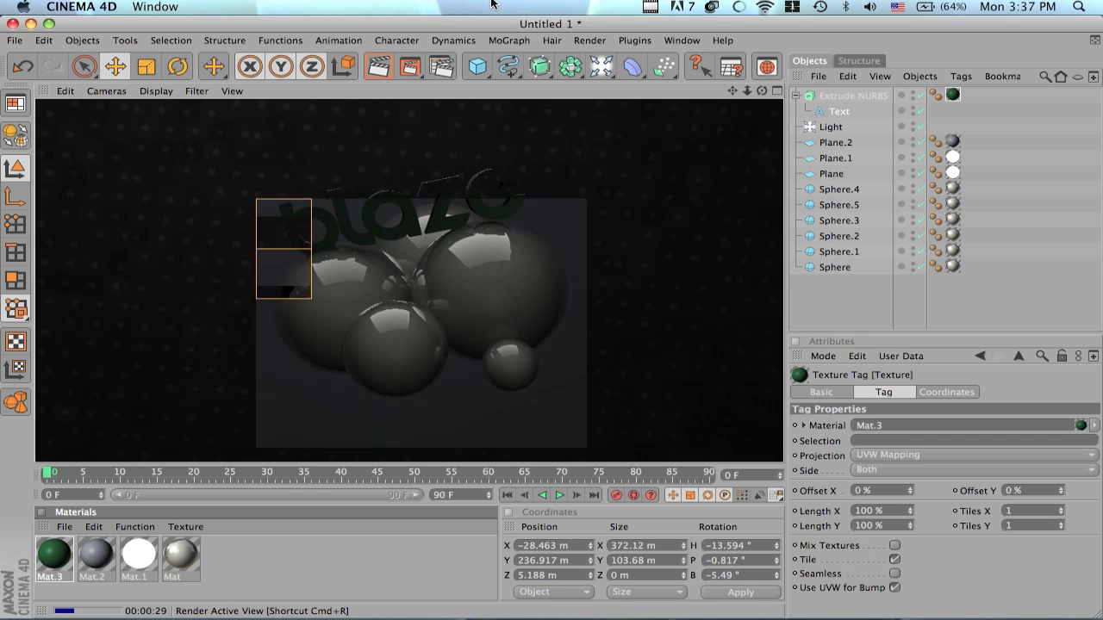
# - Re-render with the Light at 20%, then bank Sphere to B 5.38°, H −19.518°
pyautogui.click(508, 200)
pyautogui.press('r')
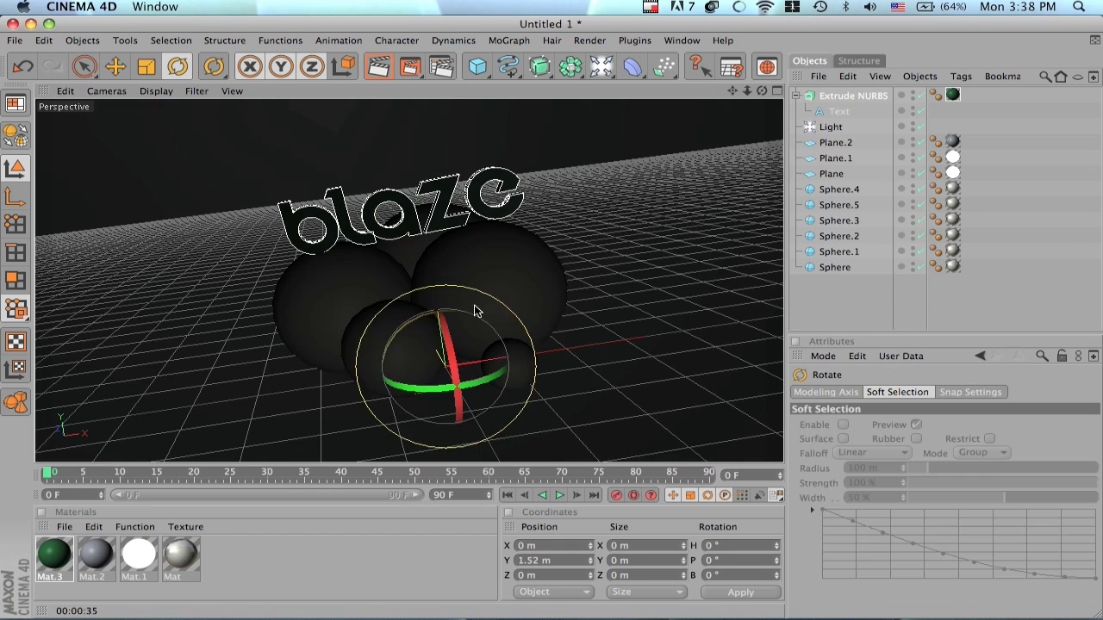
pyautogui.click(381, 67)
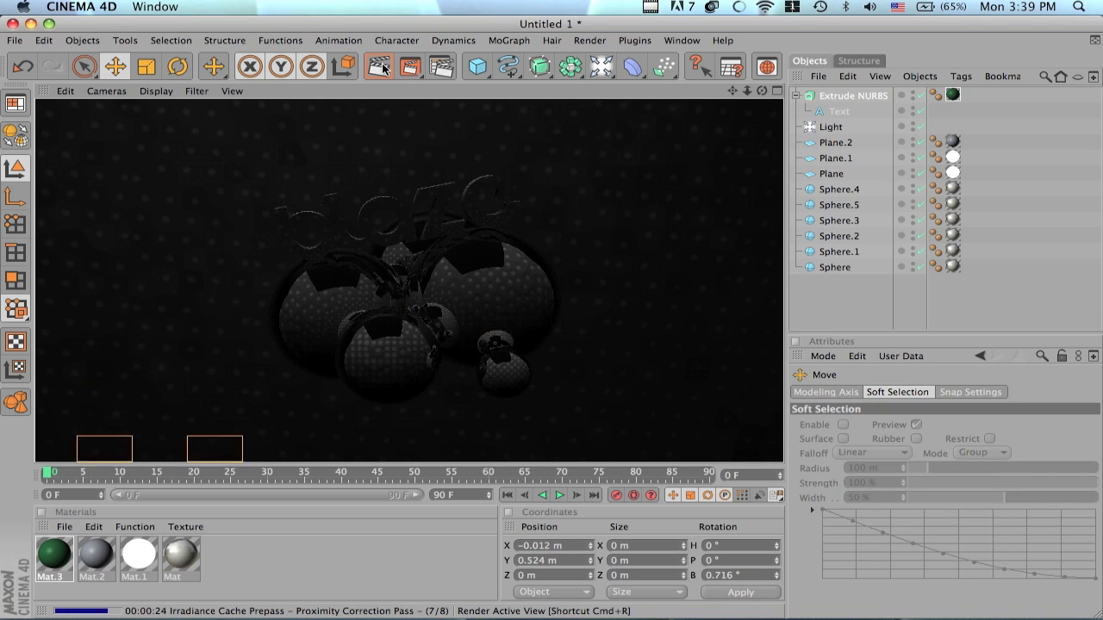
pyautogui.click(831, 127)
pyautogui.press('super+r')
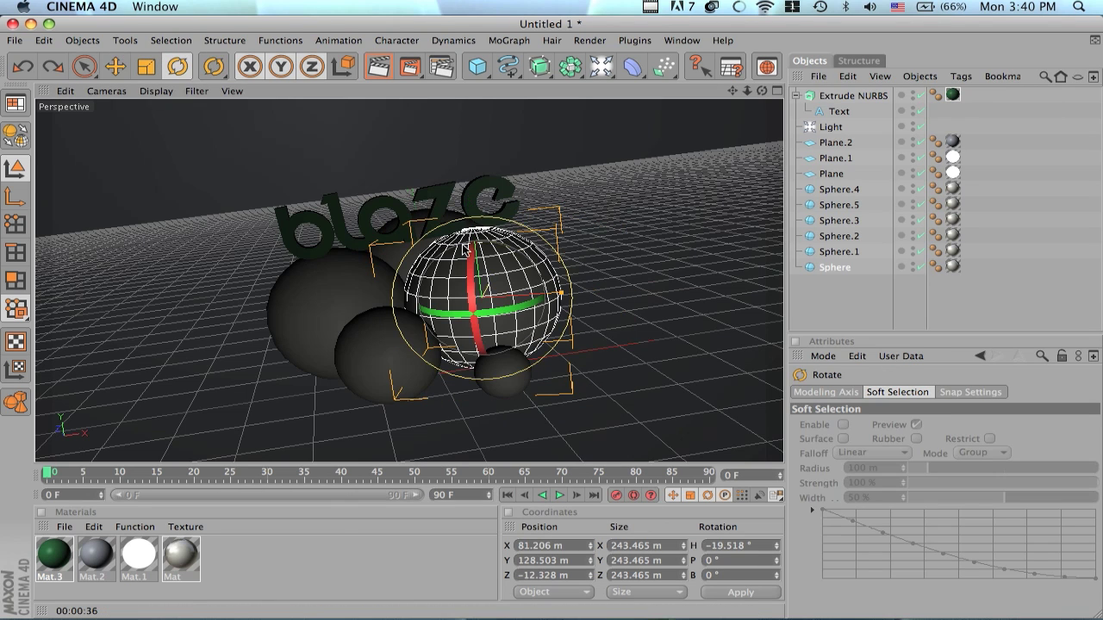
pyautogui.moveTo(527, 310); pyautogui.dragTo(534, 269)
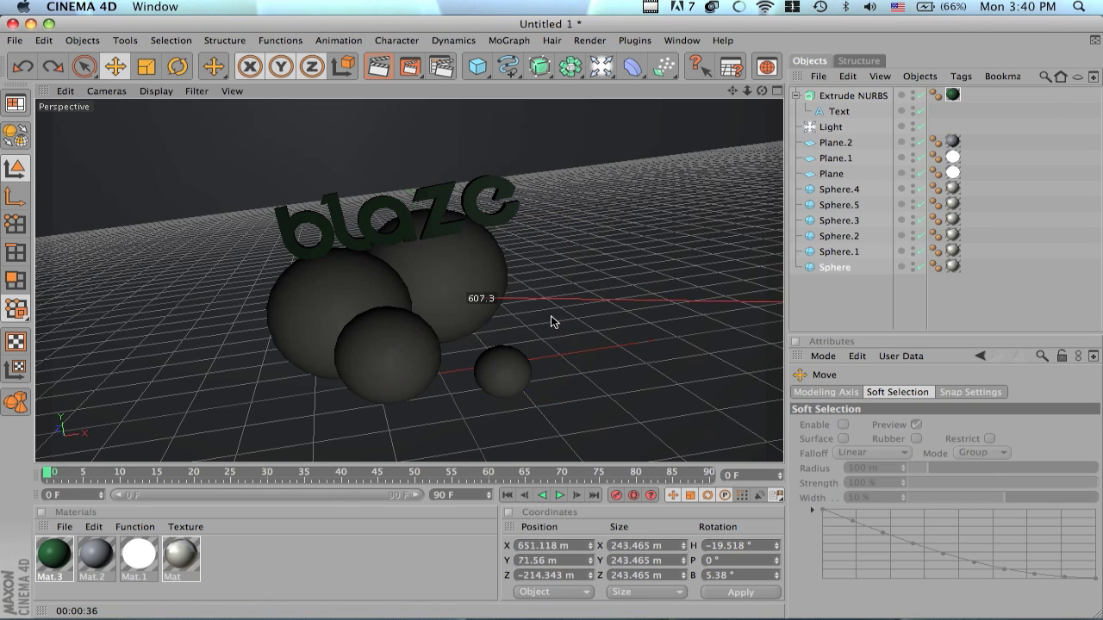
pyautogui.press('super+y')
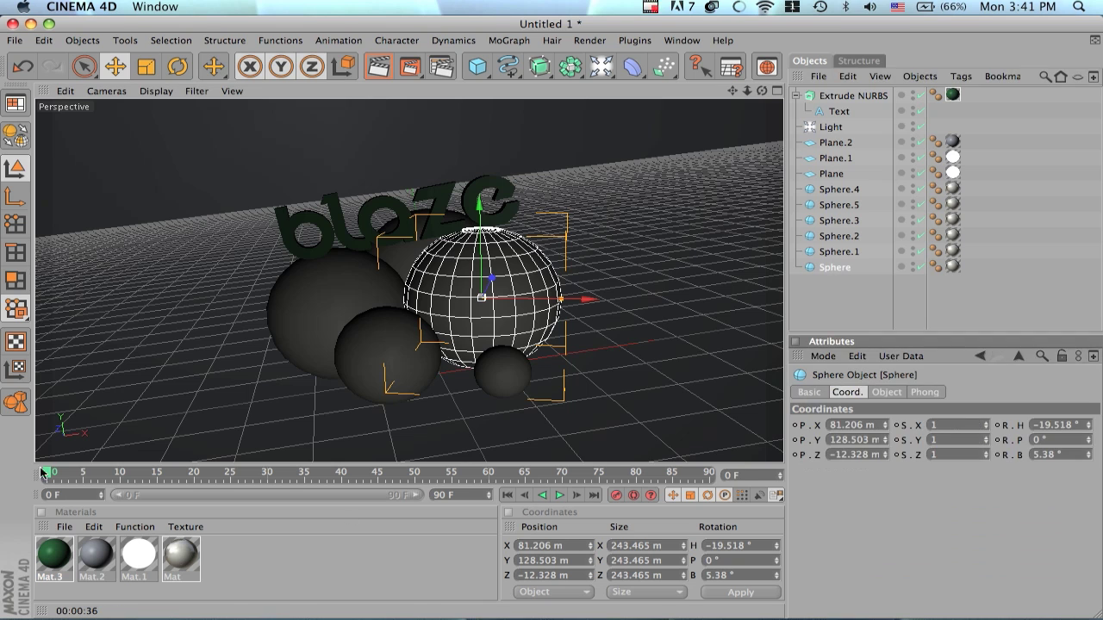
# - At the start frame, tilt the front middle sphere and the small sphere slightly
pyautogui.hotkey('shift', 'f')
pyautogui.click(839, 251)
pyautogui.click(408, 473)
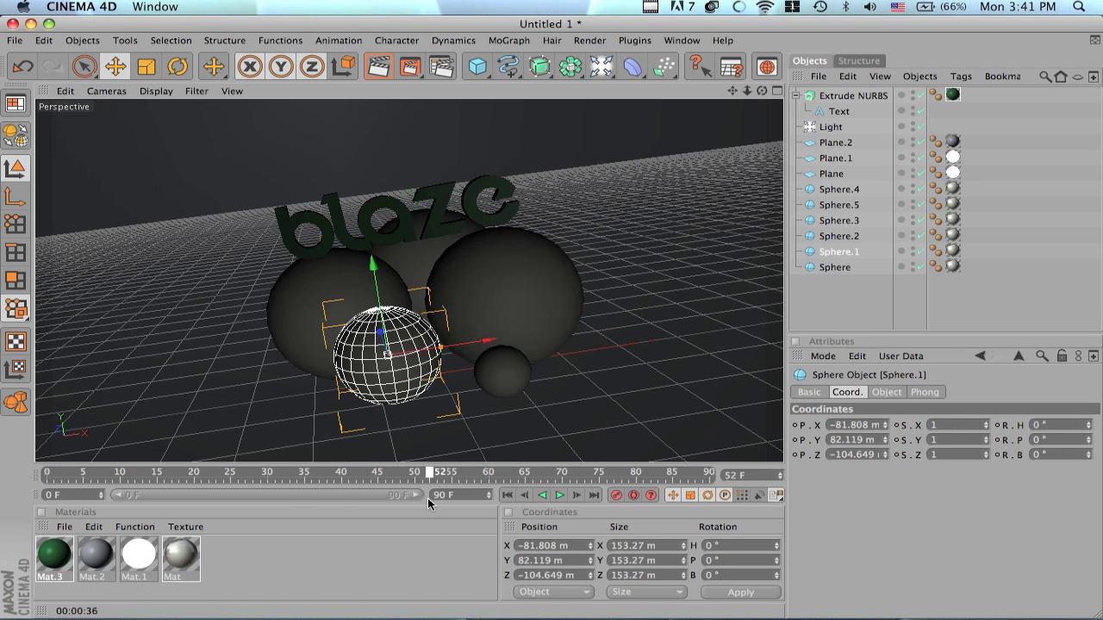
pyautogui.press('r')
pyautogui.moveTo(431, 327); pyautogui.dragTo(424, 315)
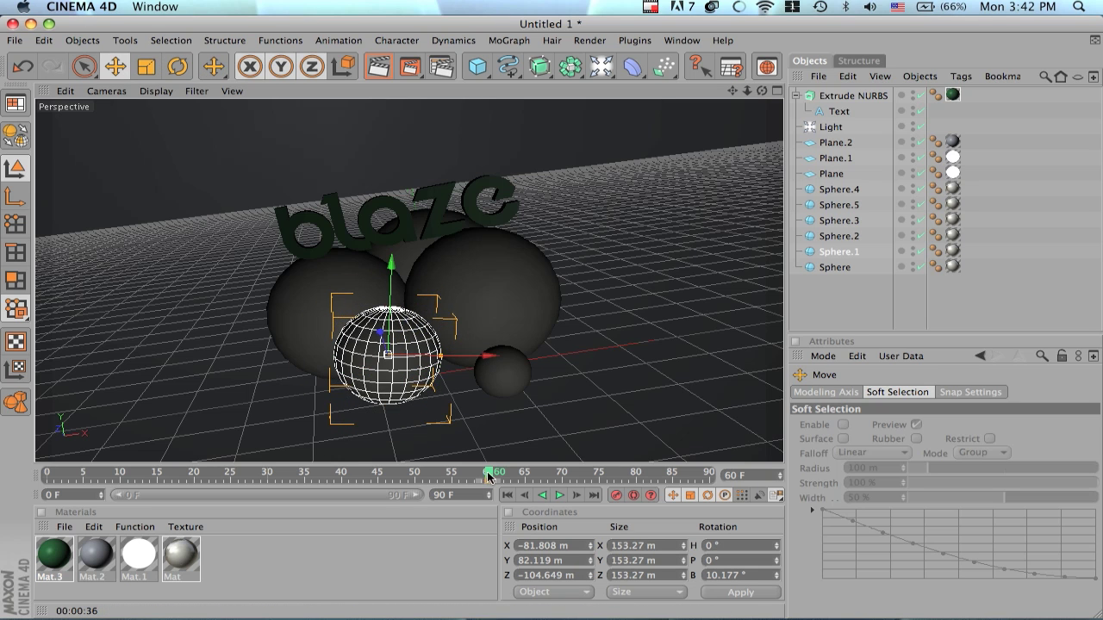
pyautogui.hotkey('shift', 'f')
pyautogui.click(504, 369)
pyautogui.press('r')
pyautogui.moveTo(515, 363)
pyautogui.mouseDown()
pyautogui.moveTo(511, 355)
pyautogui.moveTo(552, 321)
pyautogui.mouseUp()
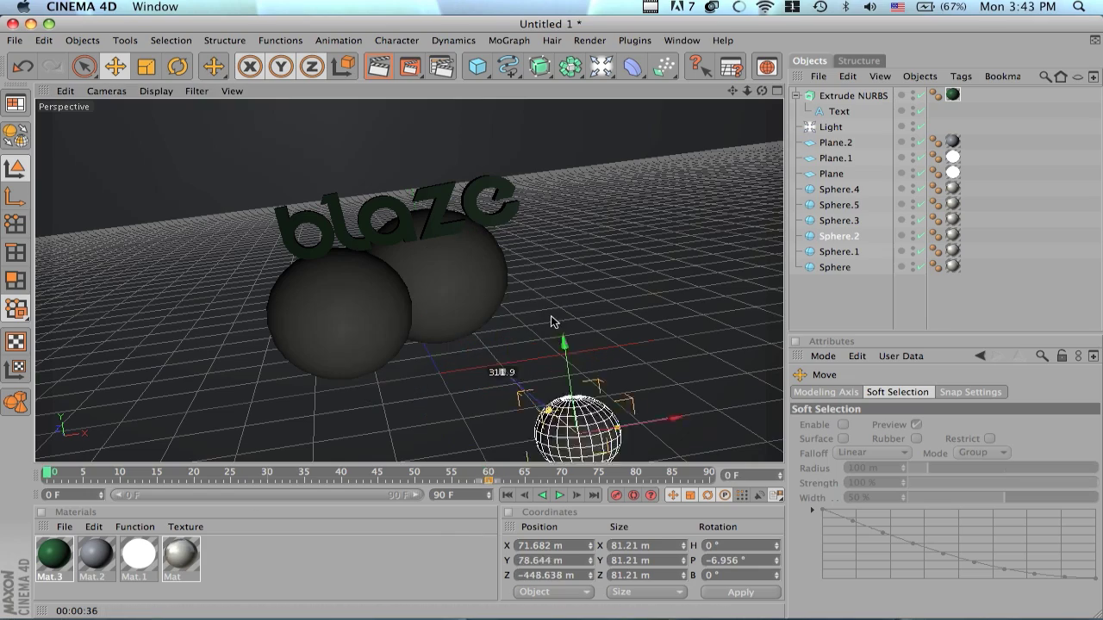
# - Rotate Sphere.3 and Sphere.5, then render a preview at frame 40
pyautogui.click(838, 220)
pyautogui.press('r')
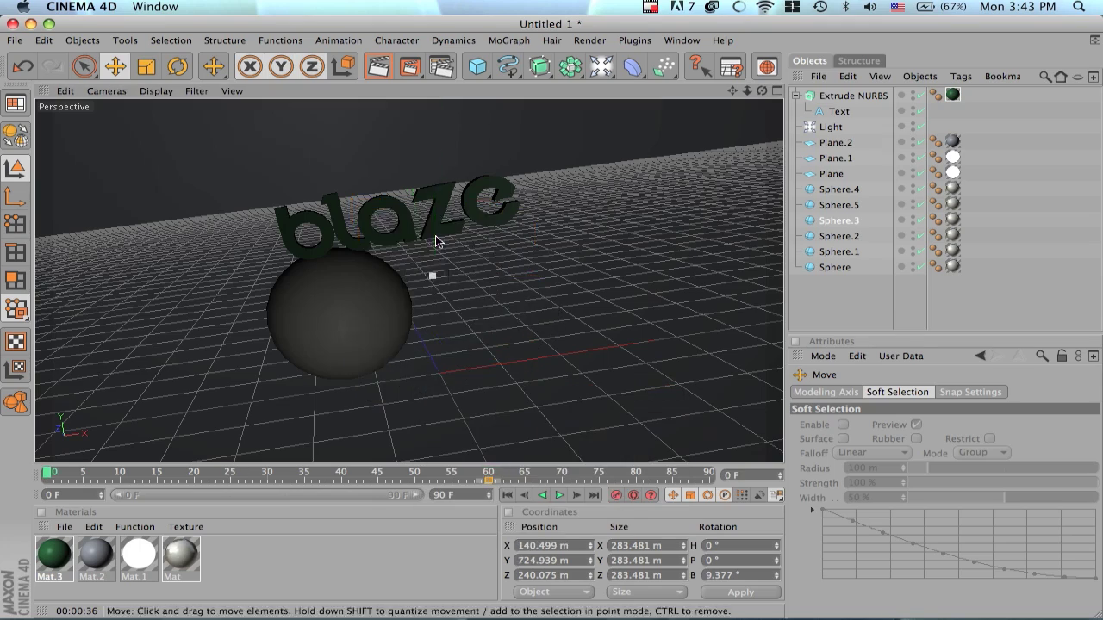
pyautogui.click(838, 206)
pyautogui.press('r')
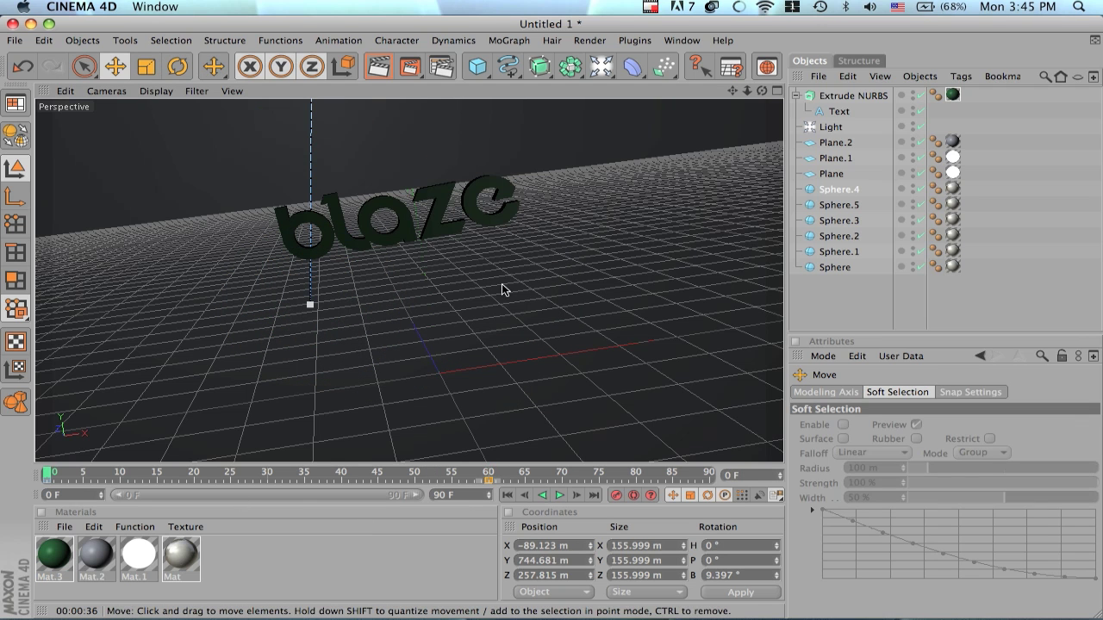
pyautogui.press('super+r')
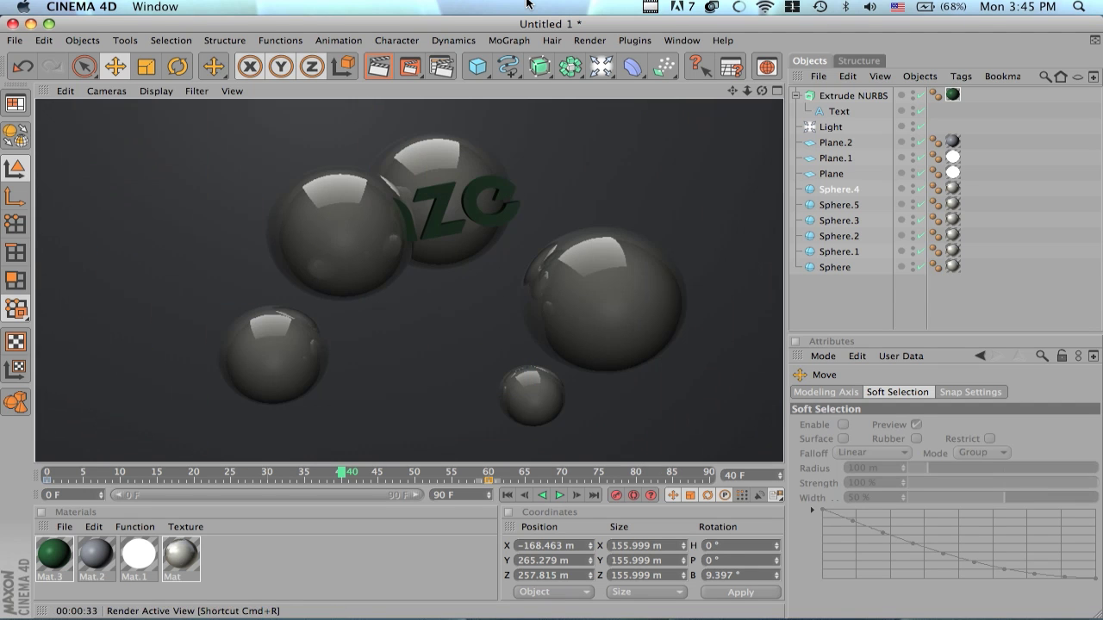
# - Move backdrop Plane.1 closer to the spheres along Z and render a preview
pyautogui.click(737, 174)
pyautogui.moveTo(885, 454); pyautogui.dragTo(443, 244)
pyautogui.press('super+r')
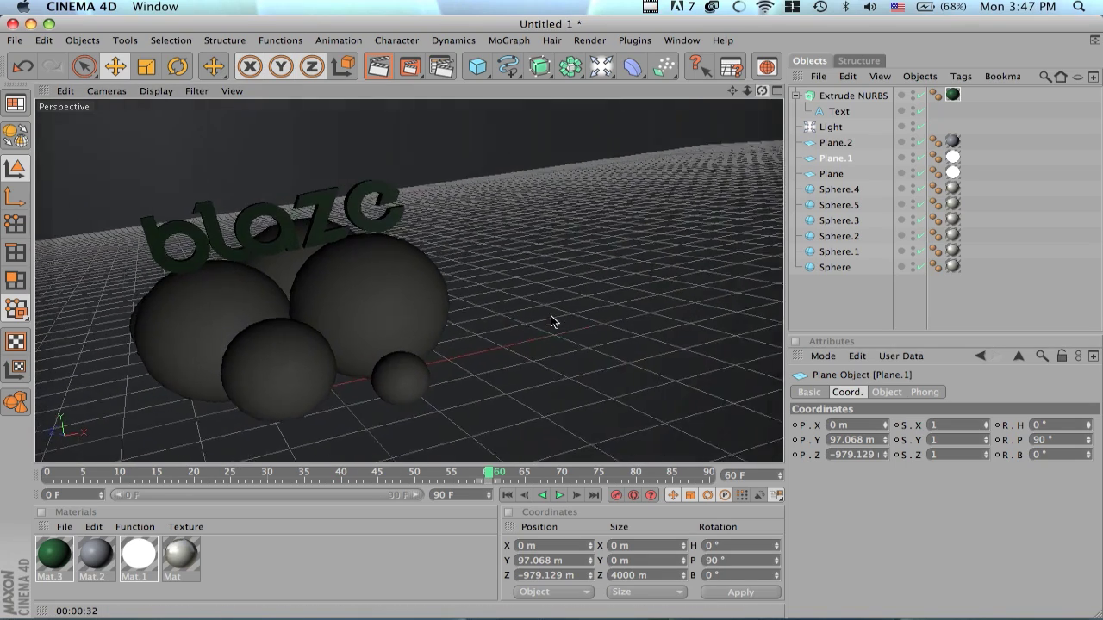
# - Rotate the extruded blaze text to about -27° and move it down and left into position
pyautogui.click(853, 95)
pyautogui.press('r')
pyautogui.moveTo(448, 370)
pyautogui.mouseDown()
pyautogui.moveTo(491, 374)
pyautogui.moveTo(509, 197)
pyautogui.mouseUp()
pyautogui.press('e')
pyautogui.press('r')
pyautogui.moveTo(482, 370)
pyautogui.mouseDown()
pyautogui.moveTo(495, 364)
pyautogui.moveTo(483, 363)
pyautogui.mouseUp()
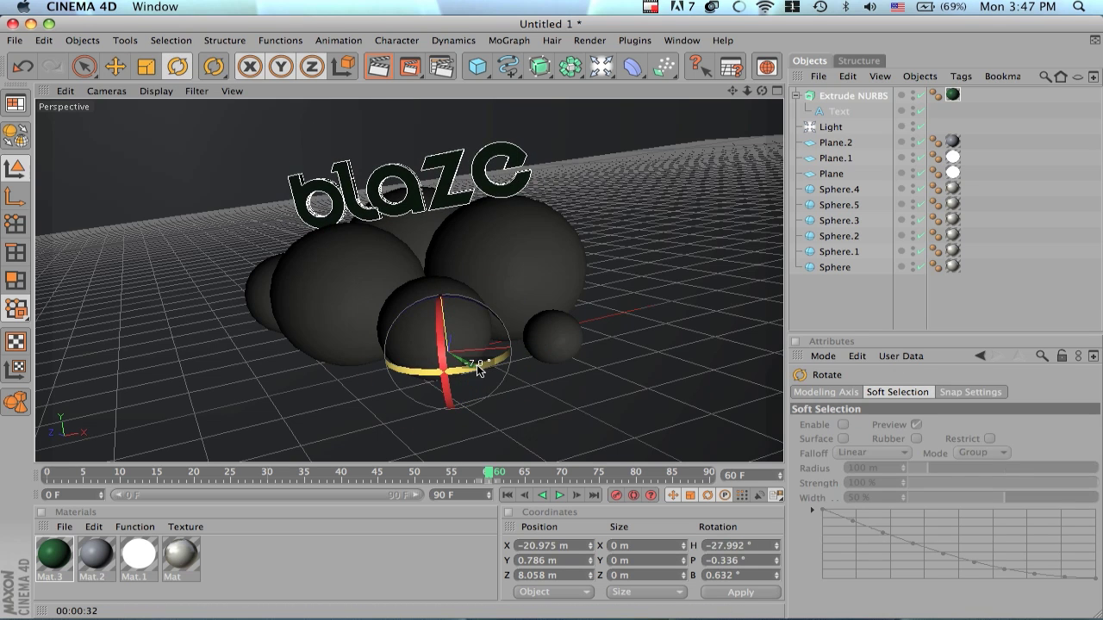
pyautogui.press('e')
pyautogui.moveTo(446, 349); pyautogui.dragTo(480, 303)
pyautogui.press('r')
pyautogui.click(119, 67)
pyautogui.moveTo(451, 350); pyautogui.dragTo(554, 320)
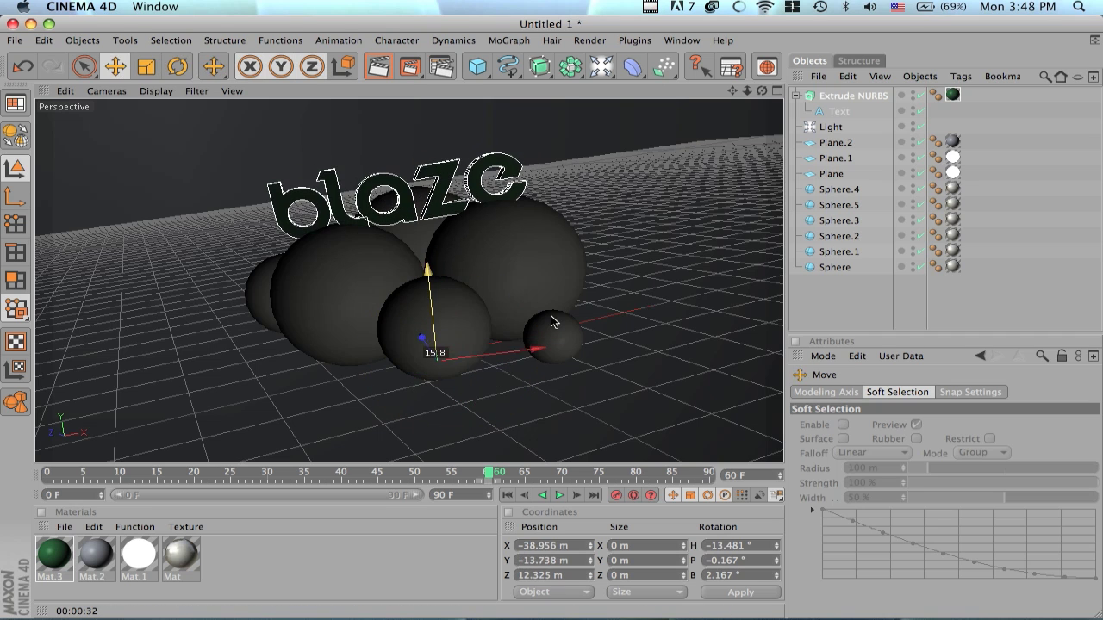
pyautogui.press('r')
# - Set the animation end frame to 150 and bank the blaze text slightly
pyautogui.doubleClick(440, 494)
pyautogui.write('150')
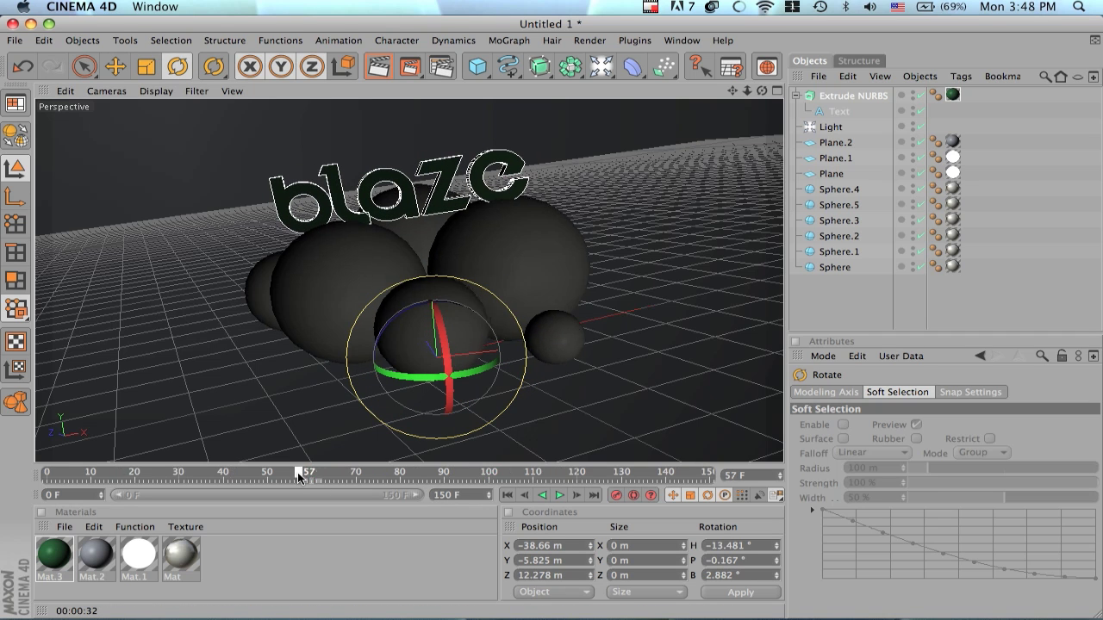
pyautogui.write('er')
pyautogui.moveTo(554, 319); pyautogui.dragTo(517, 112)
pyautogui.press('e')
# - Keyframe the text high at frame 90 and resting on the spheres, preview-render, and check frame 150
pyautogui.click(443, 474)
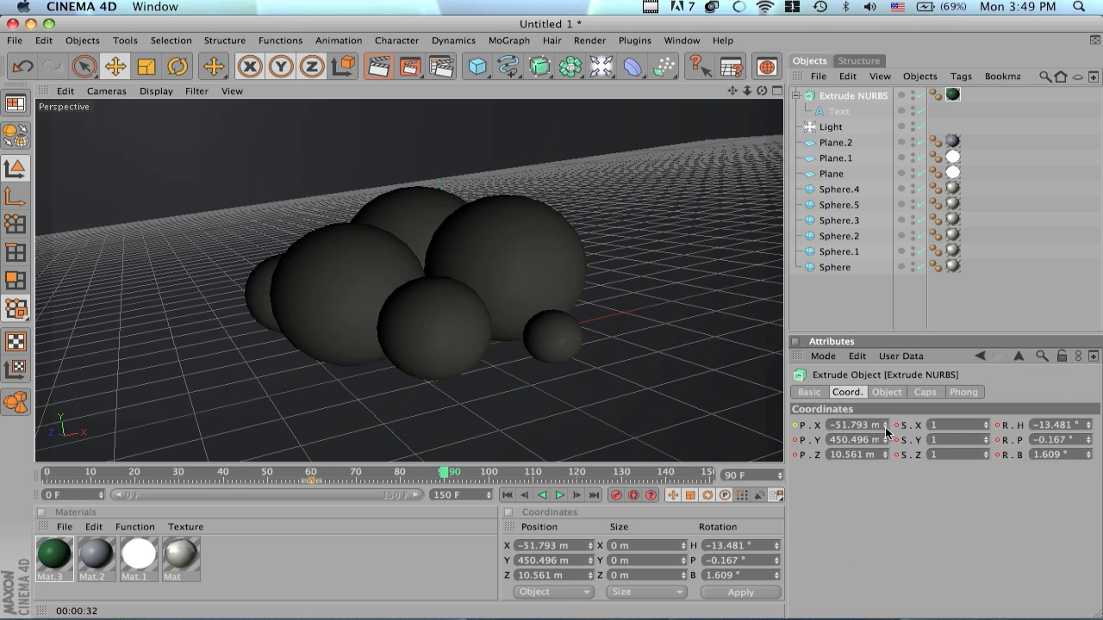
pyautogui.moveTo(884, 441); pyautogui.dragTo(886, 443)
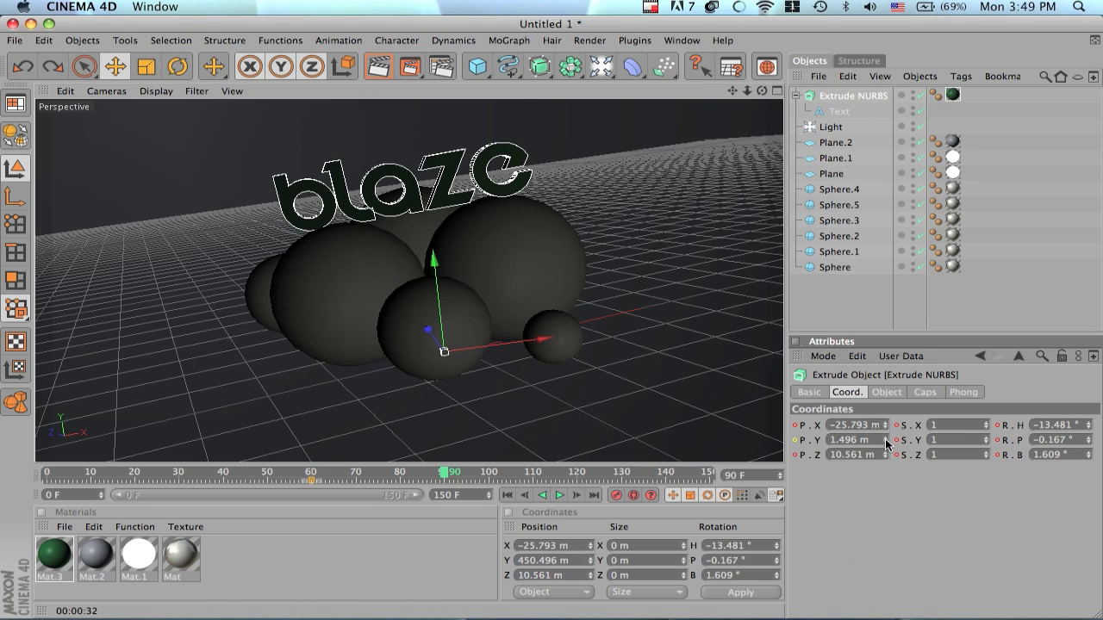
pyautogui.moveTo(443, 474); pyautogui.dragTo(419, 473)
pyautogui.click(379, 66)
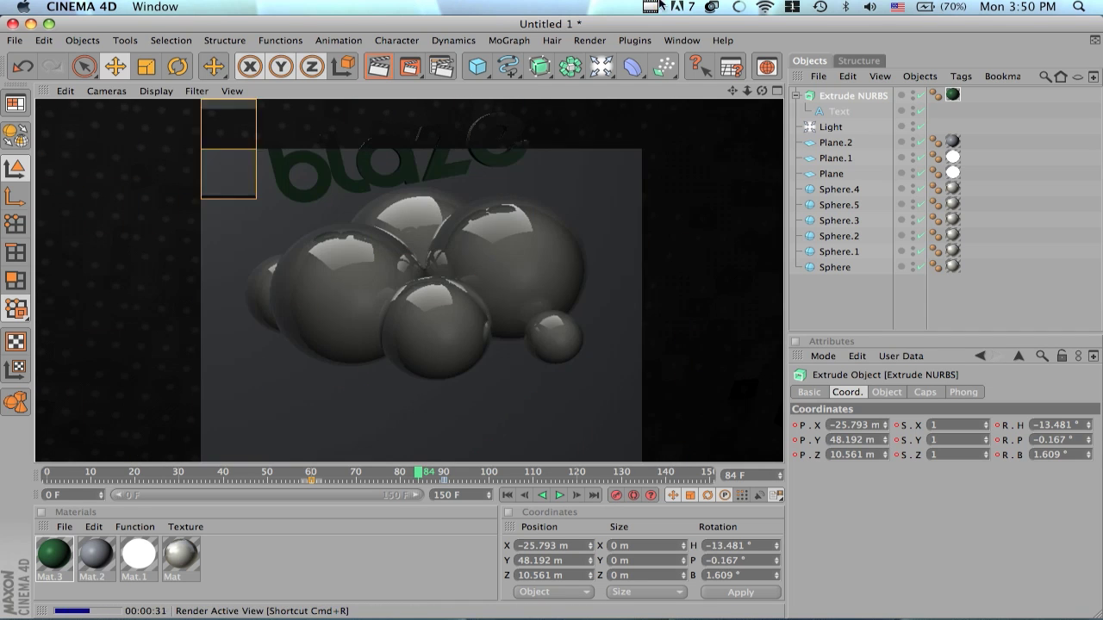
pyautogui.click(437, 474)
pyautogui.click(594, 495)
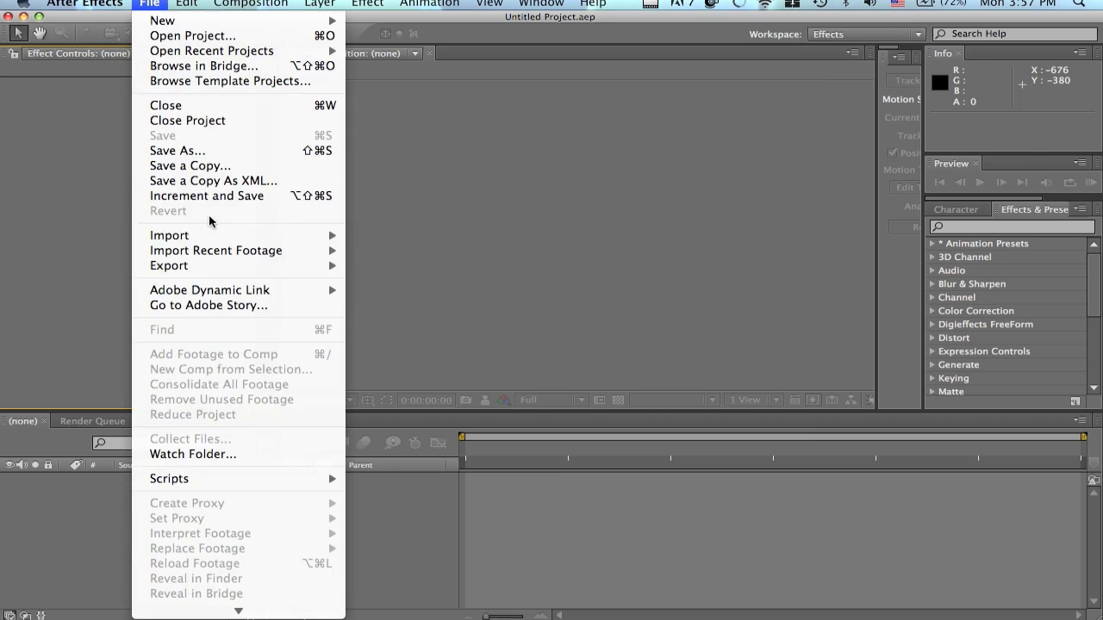
# - Import the rendered intro footage, build the Blaze New Intro composition from it, and preview it
pyautogui.press('Return')
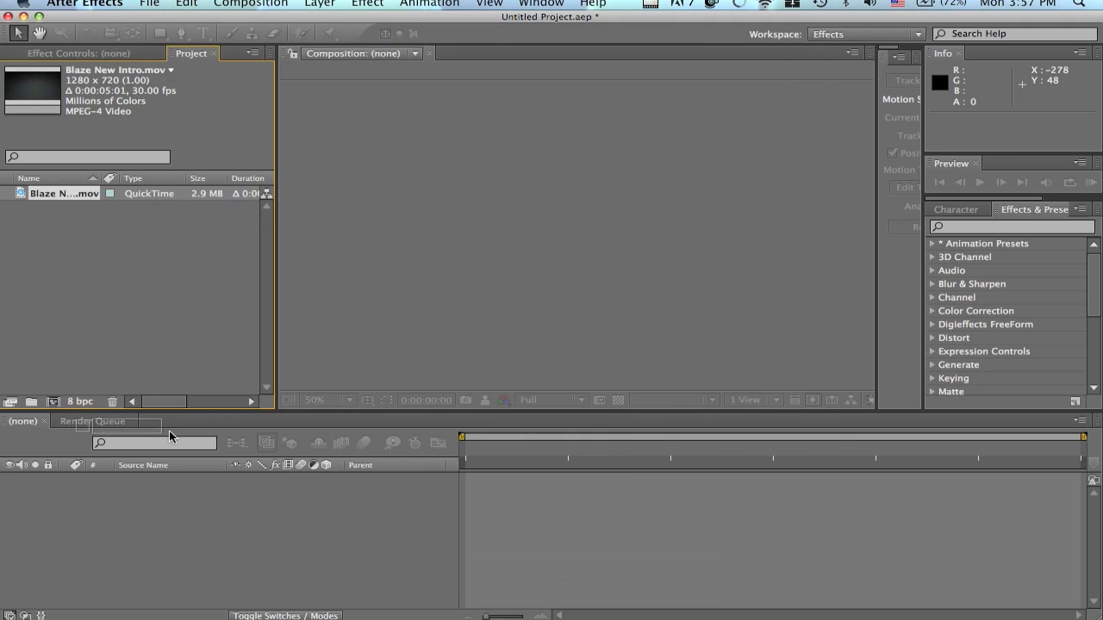
pyautogui.moveTo(51, 213); pyautogui.dragTo(54, 401)
pyautogui.press('space')
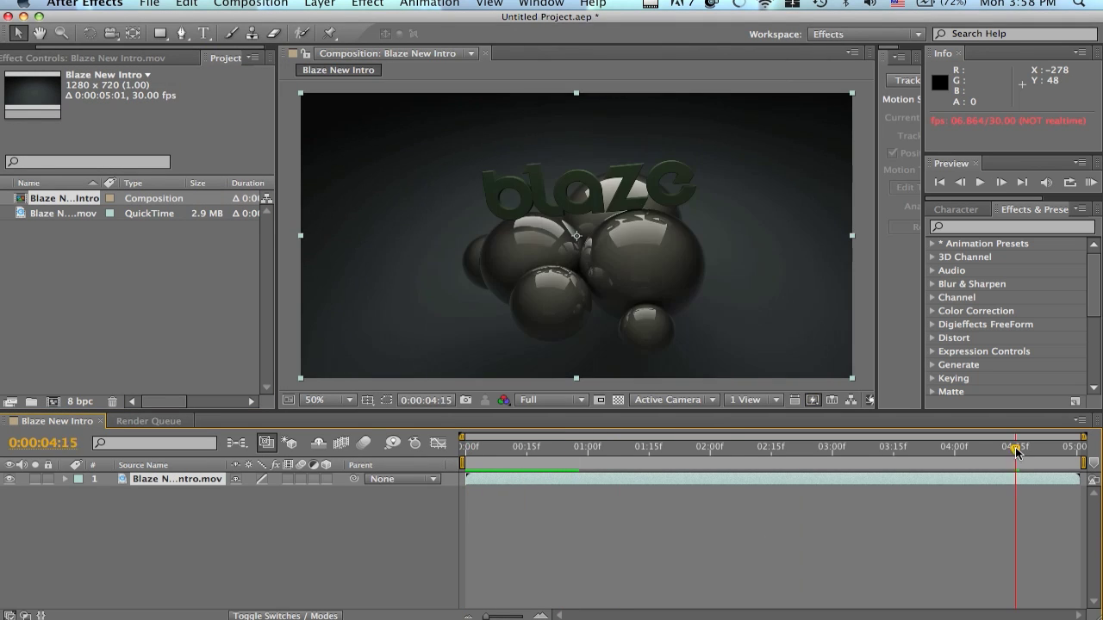
# - Add Rope.png to the comp as two copies, moving one copy to the right
pyautogui.press('super+i')
pyautogui.doubleClick(465, 183)
pyautogui.press('super+slash')
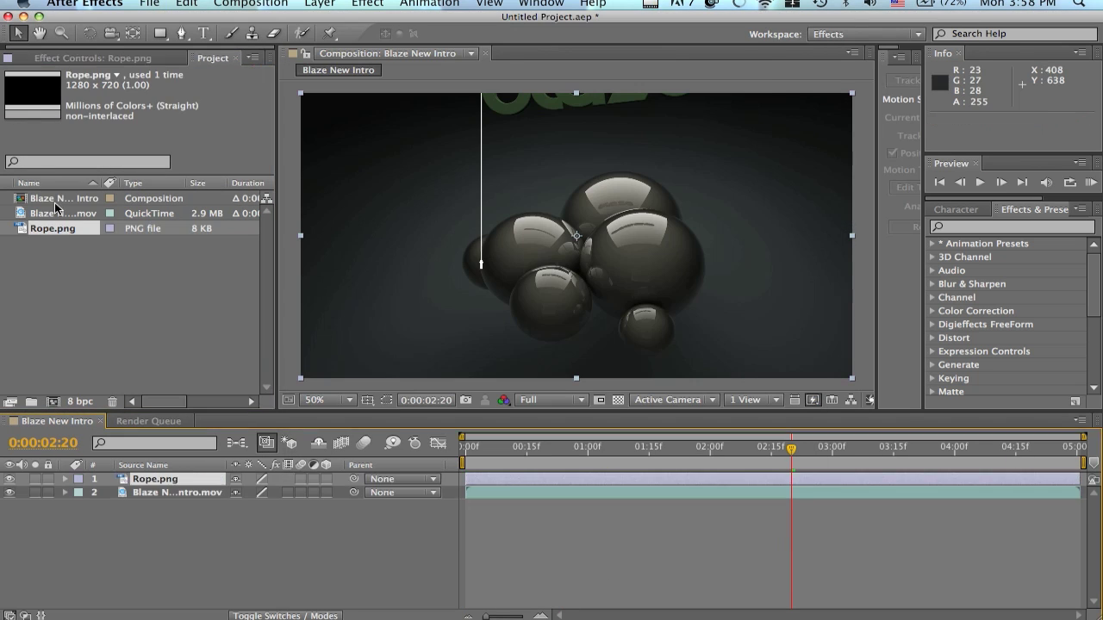
pyautogui.press('super+d')
pyautogui.moveTo(645, 256); pyautogui.dragTo(851, 255)
pyautogui.click(182, 493)
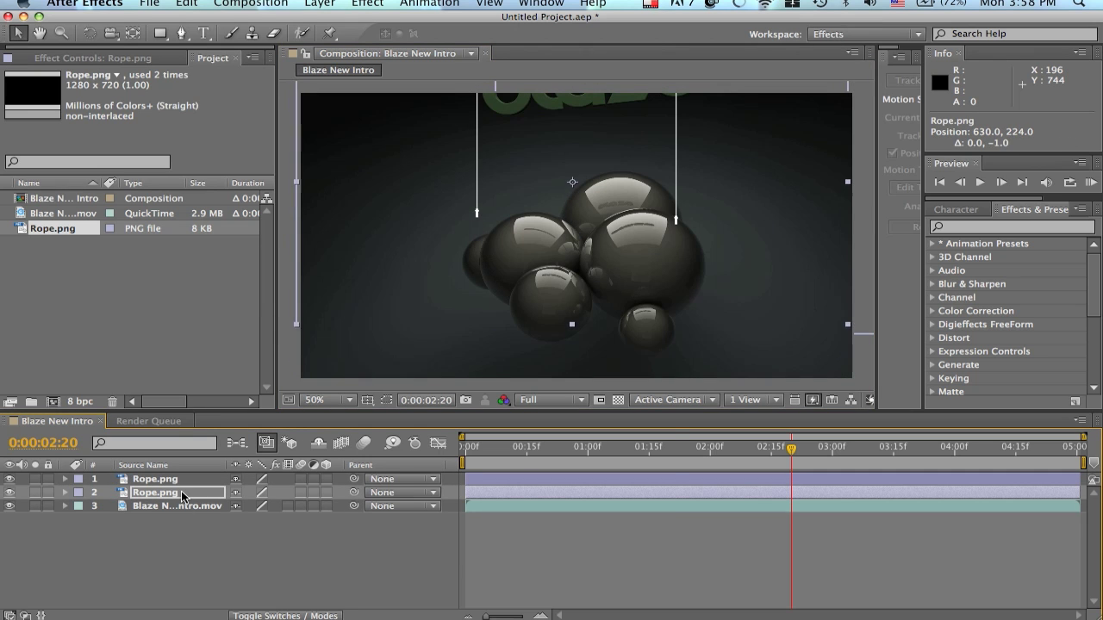
# - Preview the ropes, show the second rope's Position, and go to the clip's last frame
pyautogui.scroll(3, 666, 223)
pyautogui.scroll(-3, 666, 223)
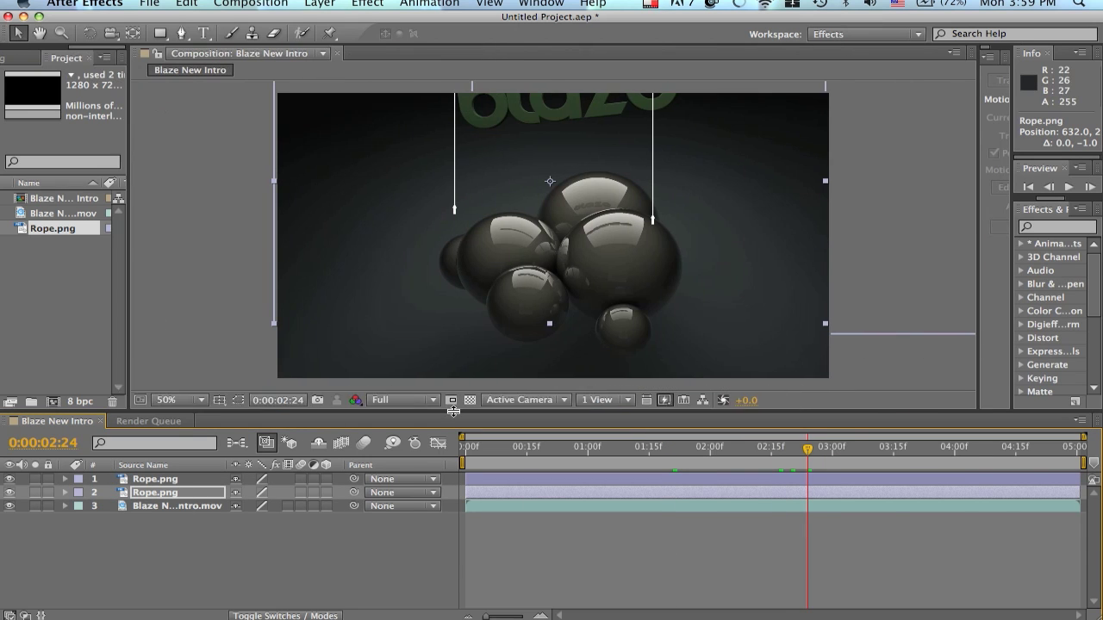
pyautogui.press('space')
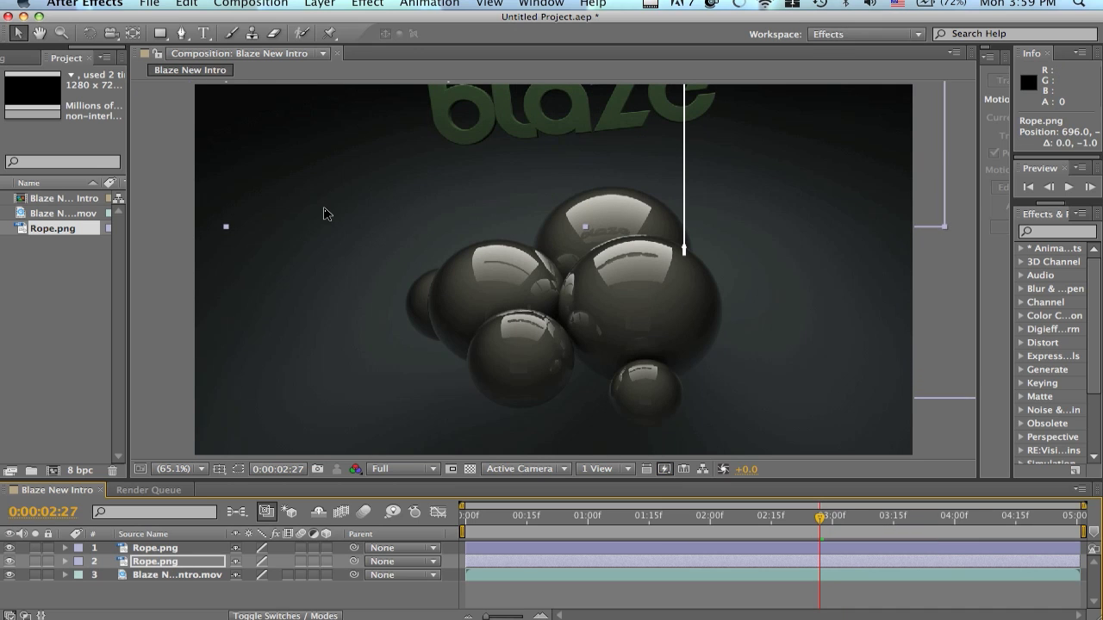
pyautogui.press('p')
pyautogui.moveTo(1062, 517); pyautogui.dragTo(1076, 519)
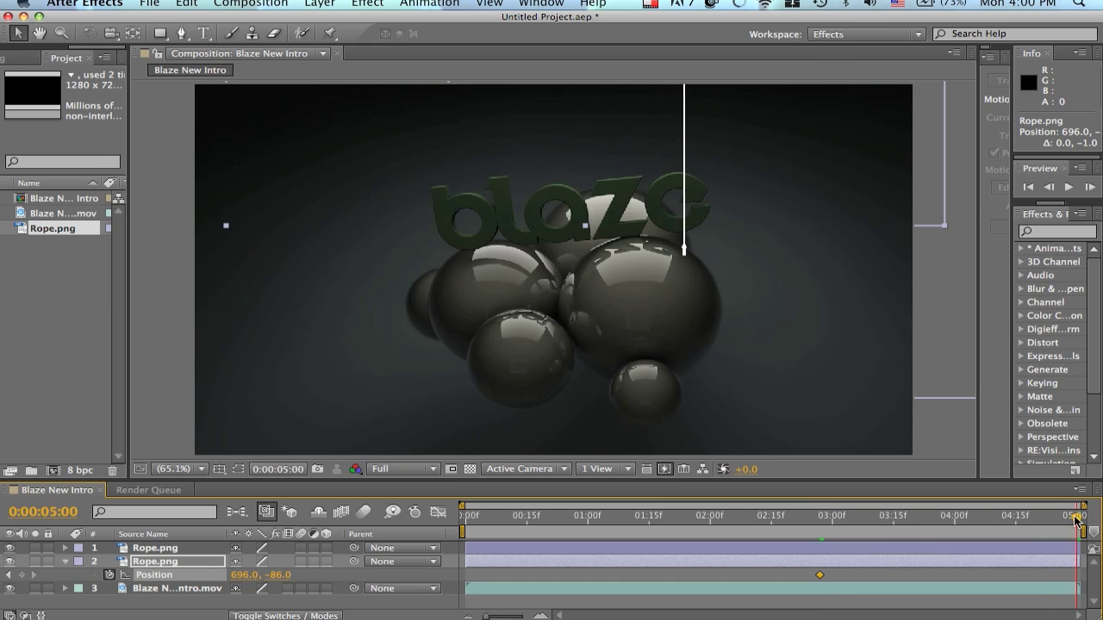
# - Keyframe the second rope's Position so it drops lower around 03:08, previewing the drop
pyautogui.moveTo(893, 517)
pyautogui.mouseDown()
pyautogui.moveTo(836, 527)
pyautogui.moveTo(864, 520)
pyautogui.mouseUp()
pyautogui.hotkey('shift', 'Up')
pyautogui.hotkey('shift', 'Up')
pyautogui.hotkey('shift', 'Up')
pyautogui.moveTo(273, 575); pyautogui.dragTo(278, 575)
pyautogui.press('space')
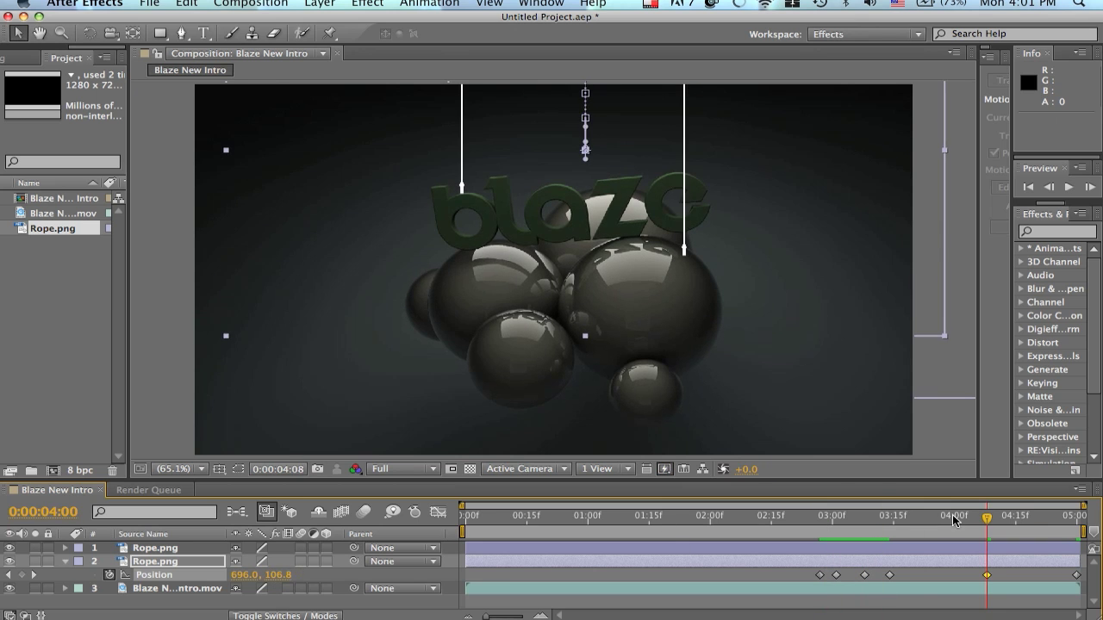
pyautogui.moveTo(954, 517); pyautogui.dragTo(934, 518)
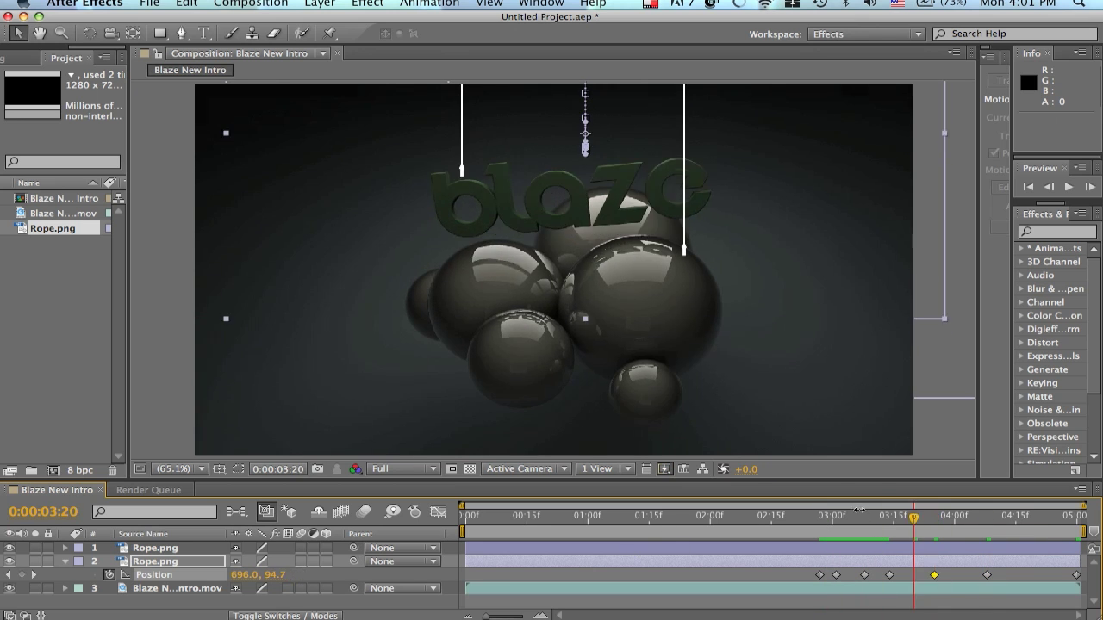
pyautogui.press('space')
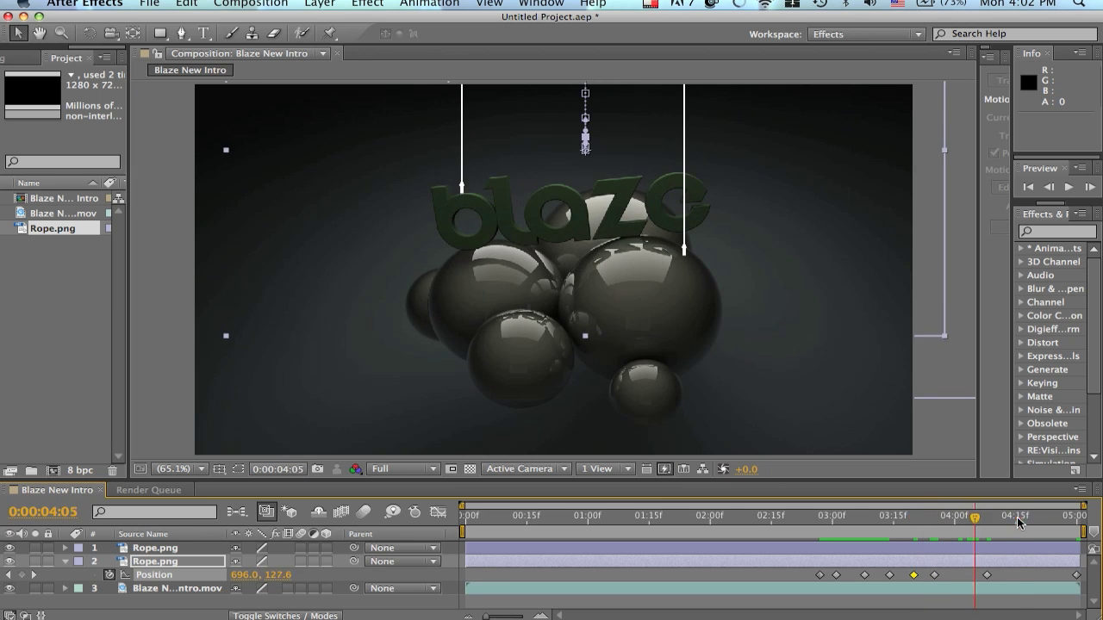
pyautogui.press('p')
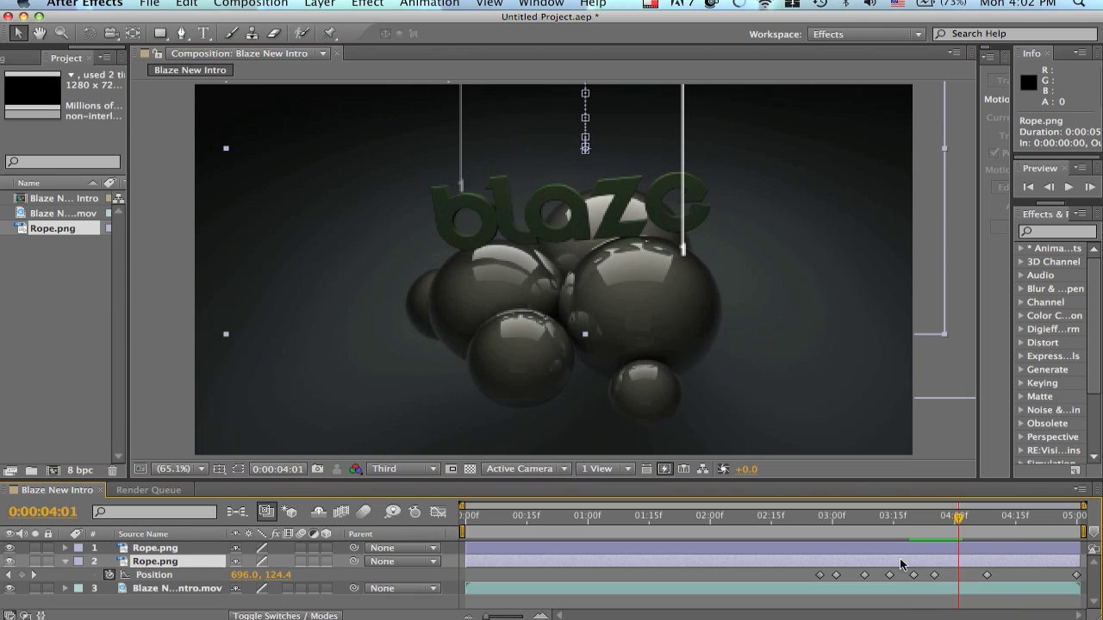
# - Replay the rope animation from 03:10, 02:25 and 02:22 to check the timing
pyautogui.click(873, 518)
pyautogui.press('space')
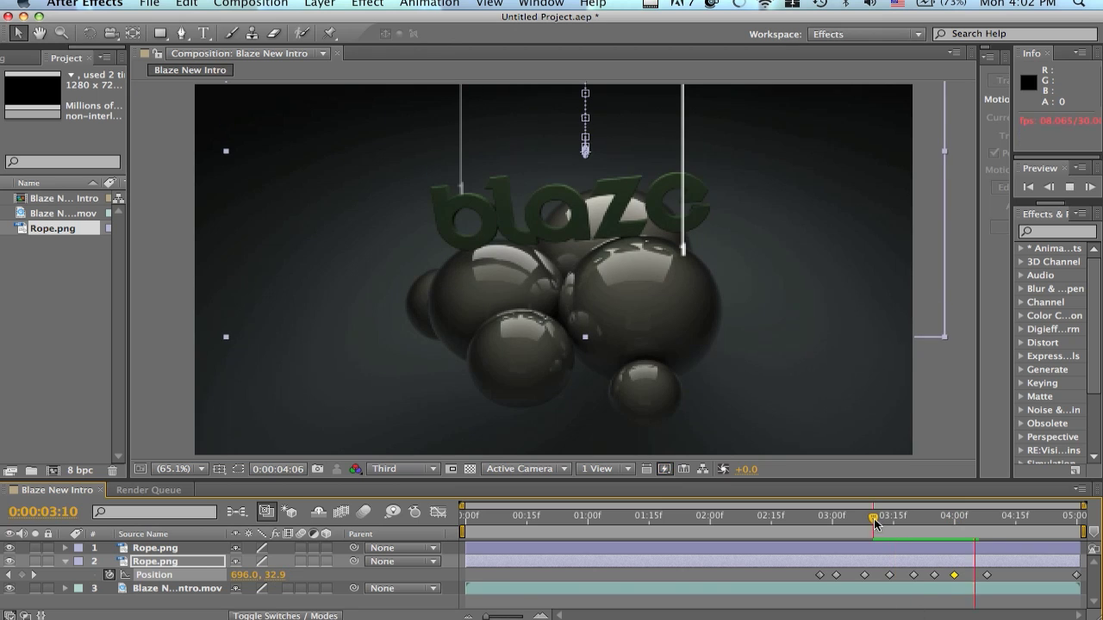
pyautogui.click(812, 519)
pyautogui.press('space')
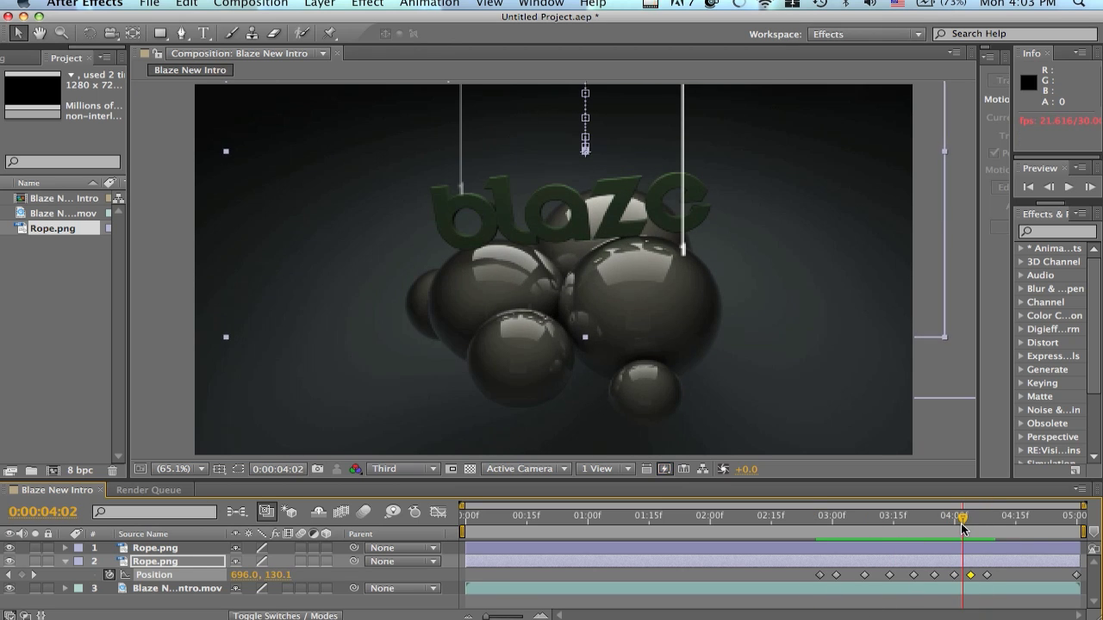
pyautogui.click(801, 517)
pyautogui.press('space')
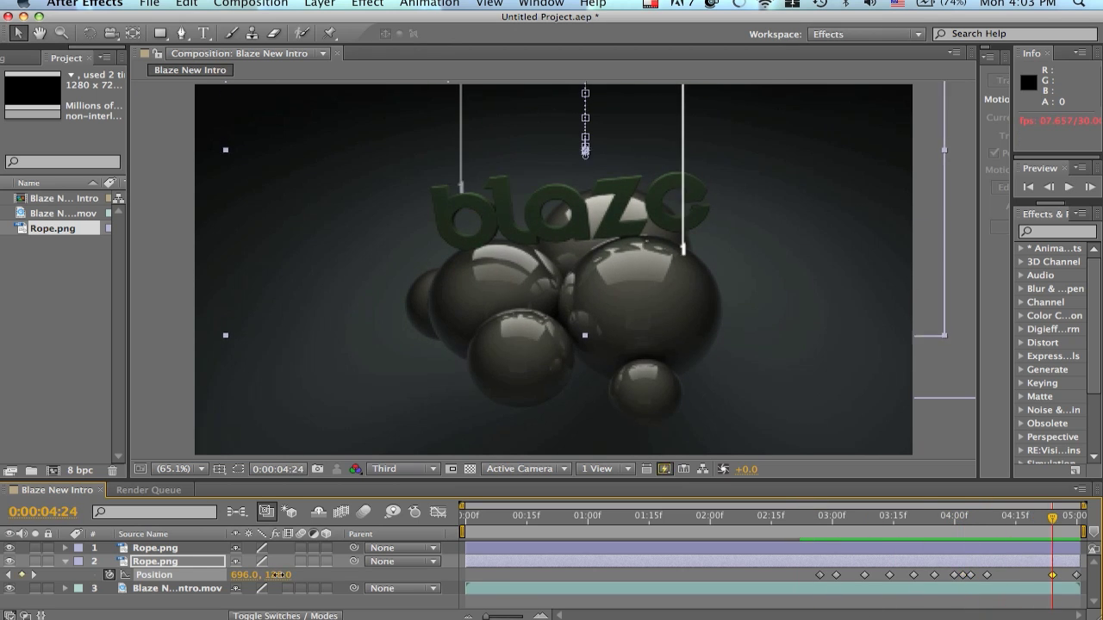
pyautogui.click(841, 519)
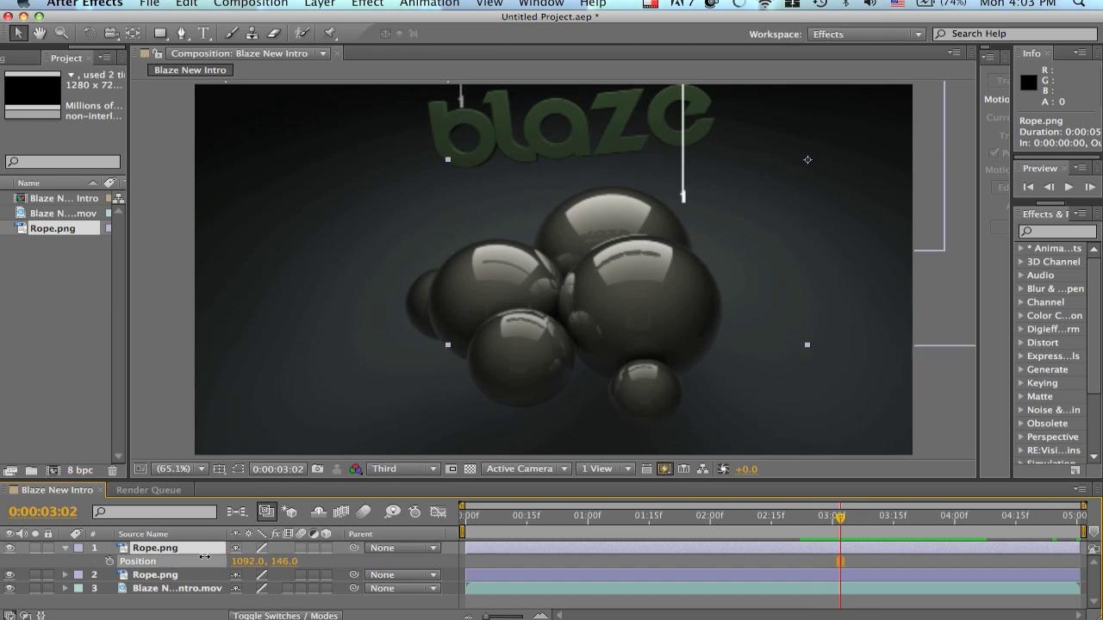
# - Start keyframing the first rope's Position and pull it down at 03:22
pyautogui.click(109, 561)
pyautogui.click(947, 519)
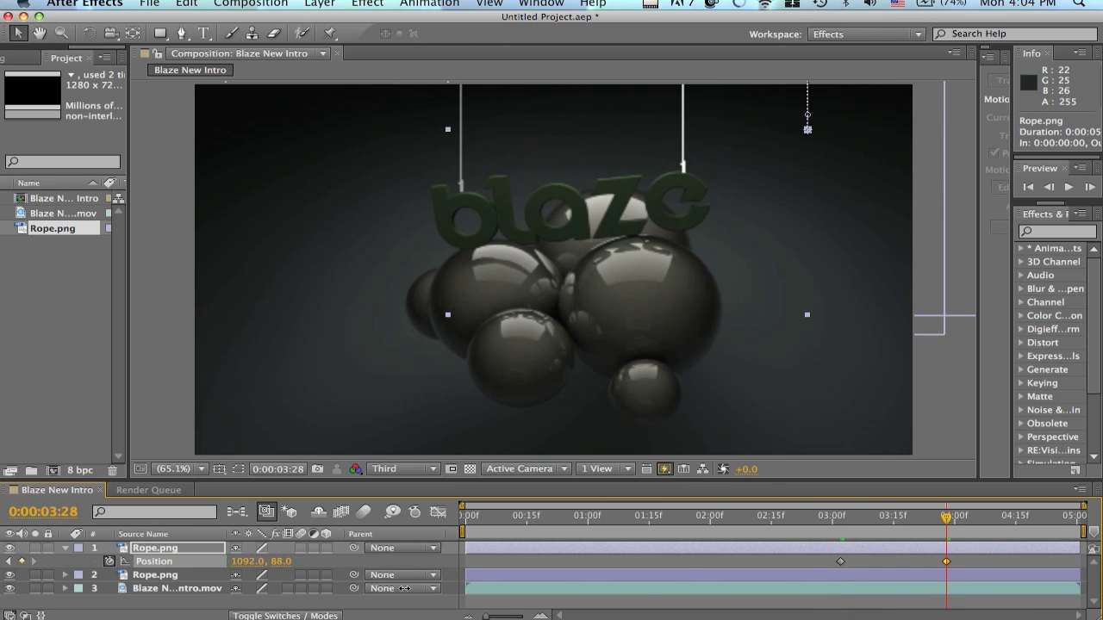
pyautogui.press('space')
pyautogui.moveTo(842, 518); pyautogui.dragTo(920, 548)
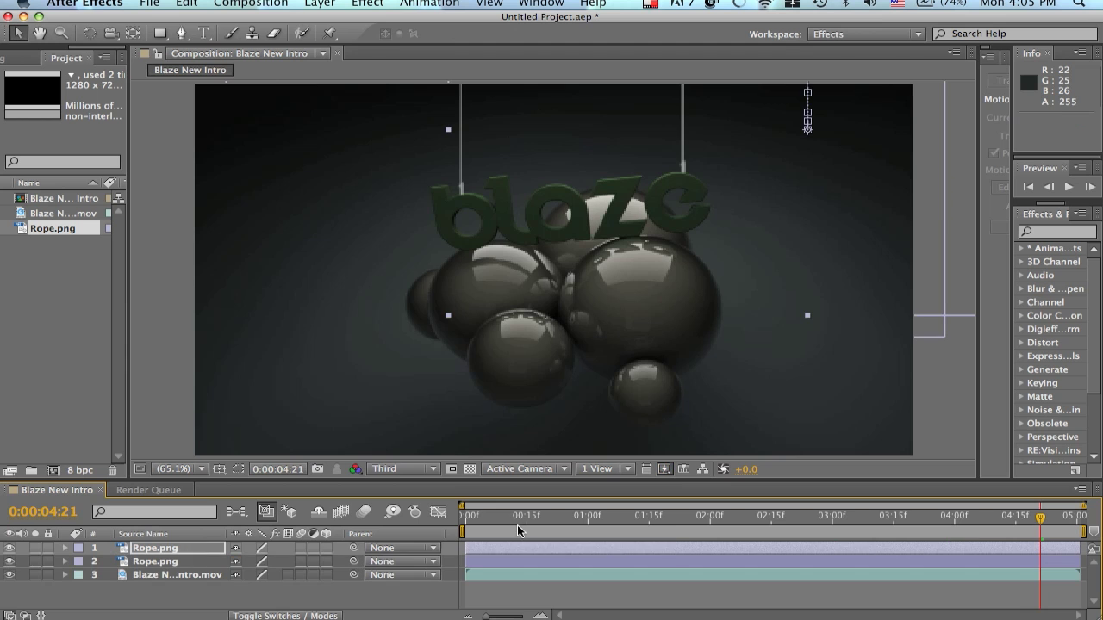
# - Enable Time Remapping on the Blaze New Intro.mov layer and preview it
pyautogui.doubleClick(177, 575)
pyautogui.rightClick(151, 574)
pyautogui.click(457, 229)
pyautogui.press('space')
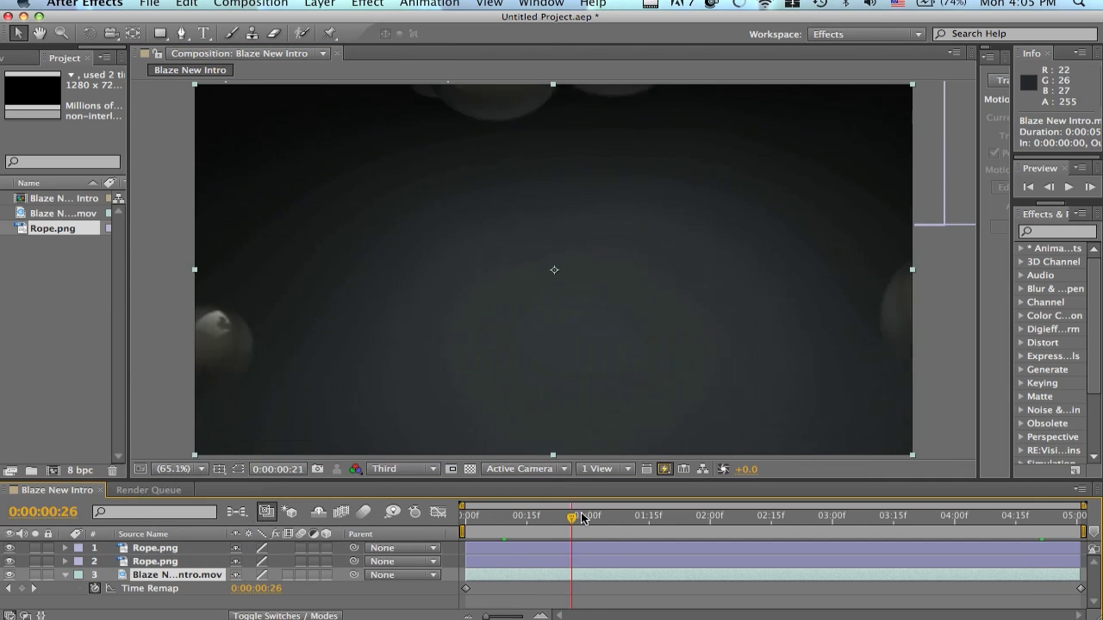
# - Shift the Time Remap keyframe from 01:16 to about 00:09 and add Adjustment Layer 1
pyautogui.click(729, 522)
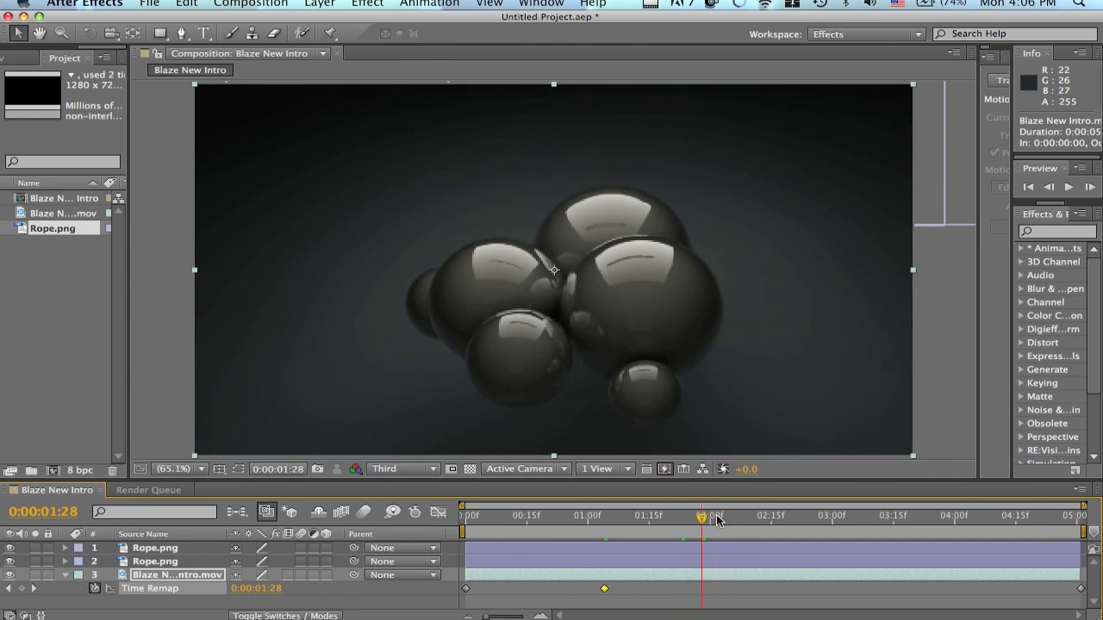
pyautogui.moveTo(717, 520); pyautogui.dragTo(654, 520)
pyautogui.moveTo(653, 588); pyautogui.dragTo(502, 588)
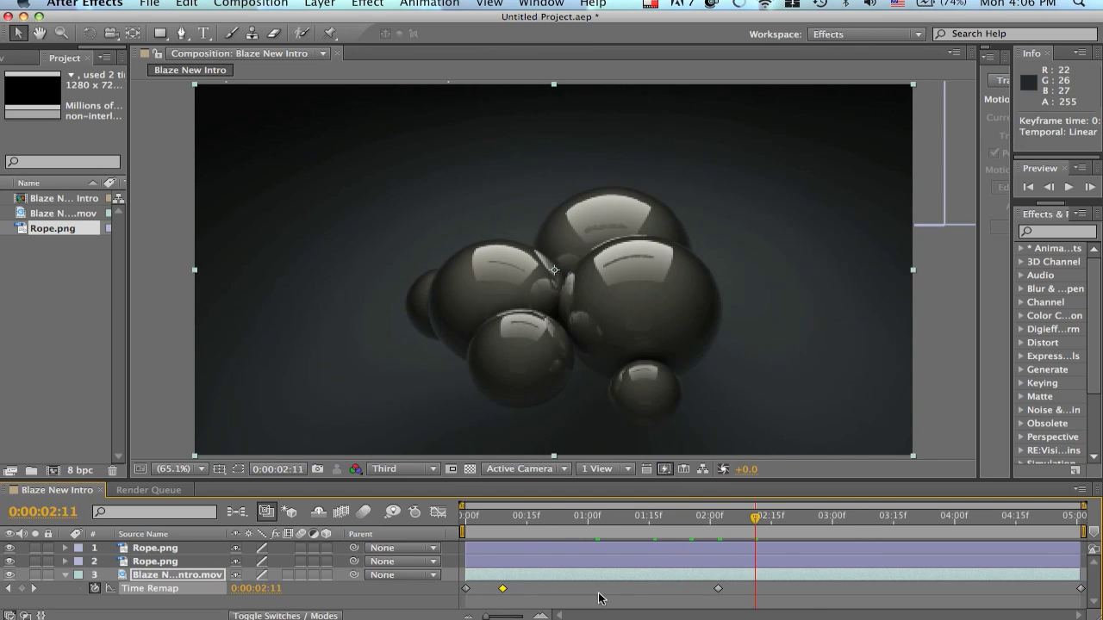
pyautogui.press('super+alt+y')
pyautogui.click(367, 3)
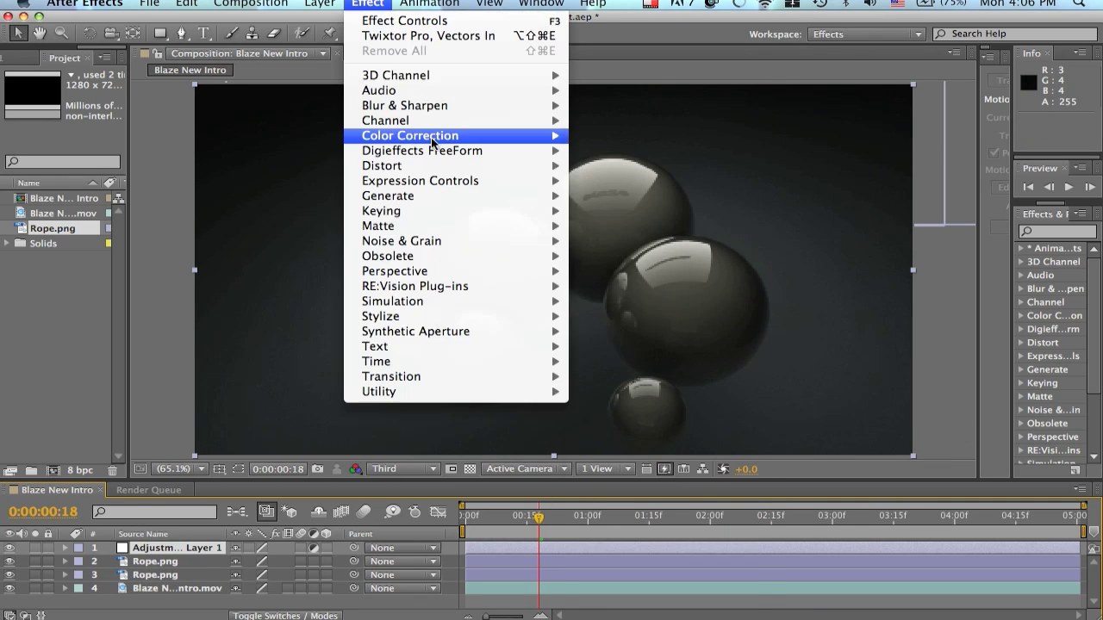
# - Apply Exposure to the adjustment layer and set its amount
pyautogui.click(620, 258)
pyautogui.press('e')
pyautogui.click(243, 574)
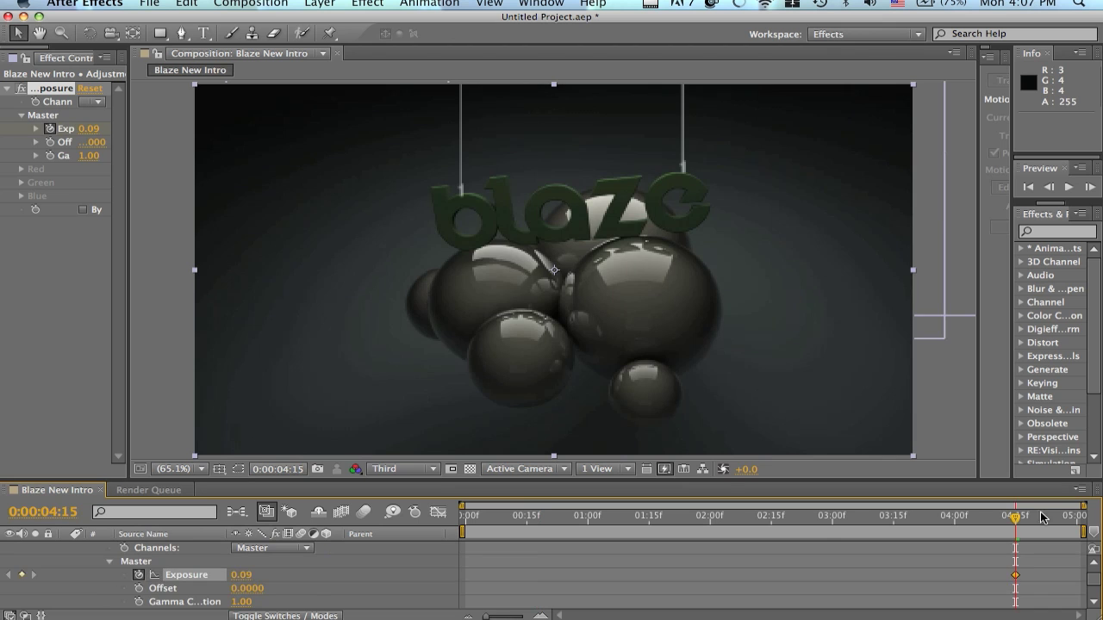
pyautogui.press('Return')
# - Add Curves to the adjustment layer with the red curve bent into an S shape
pyautogui.click(367, 3)
pyautogui.click(591, 384)
pyautogui.moveTo(95, 353)
pyautogui.mouseDown()
pyautogui.moveTo(81, 372)
pyautogui.moveTo(77, 364)
pyautogui.mouseUp()
pyautogui.press('space')
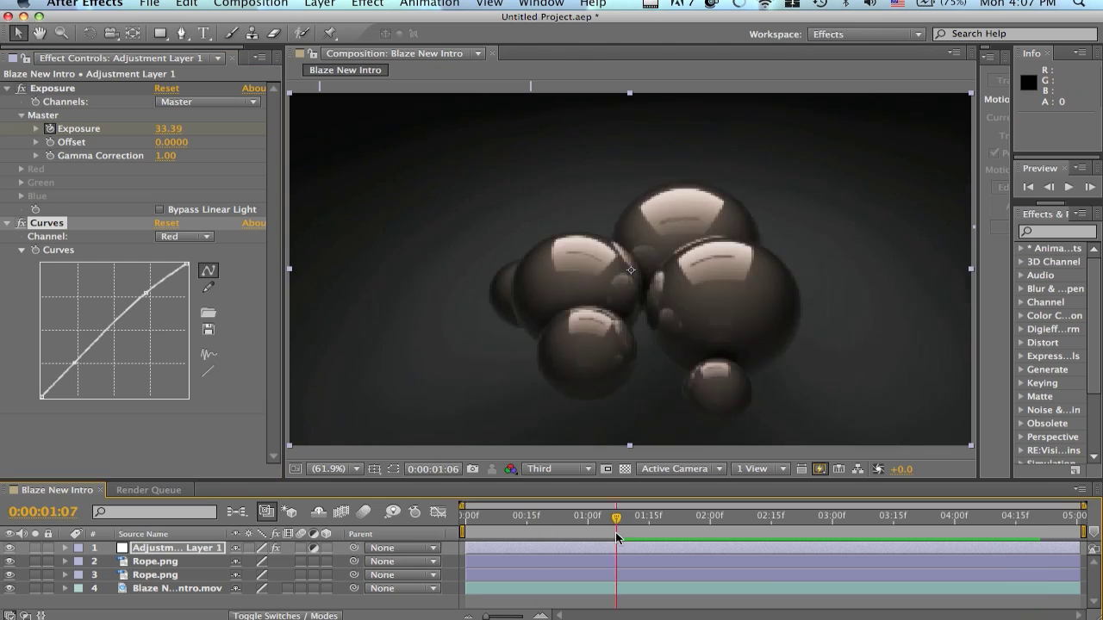
# - Reveal the movie layer's opacity and switch the lens flare to 105mm Prime
pyautogui.click(168, 589)
pyautogui.press('Home')
pyautogui.press('t')
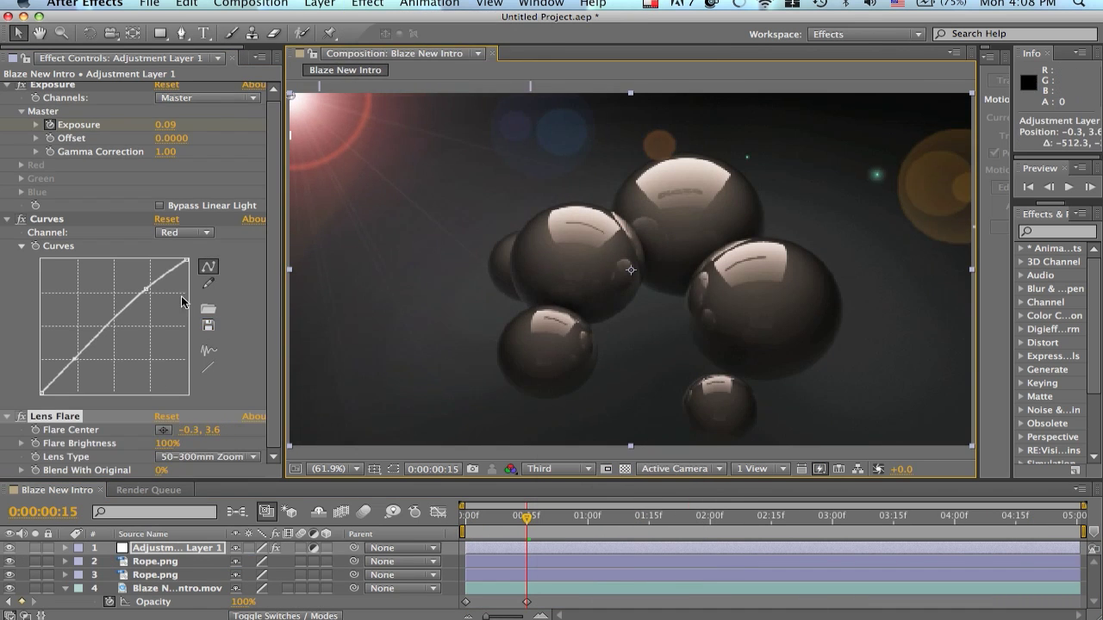
pyautogui.click(154, 457)
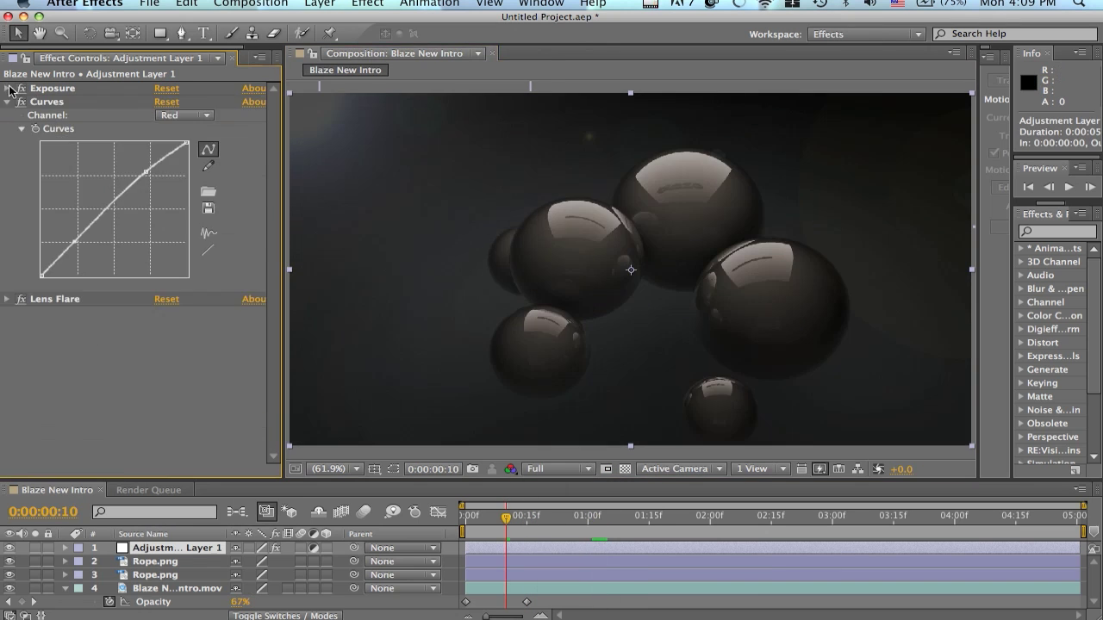
# - Add a Ramp to the adjustment layer and remove a trial Brightness & Contrast effect
pyautogui.click(367, 3)
pyautogui.click(578, 431)
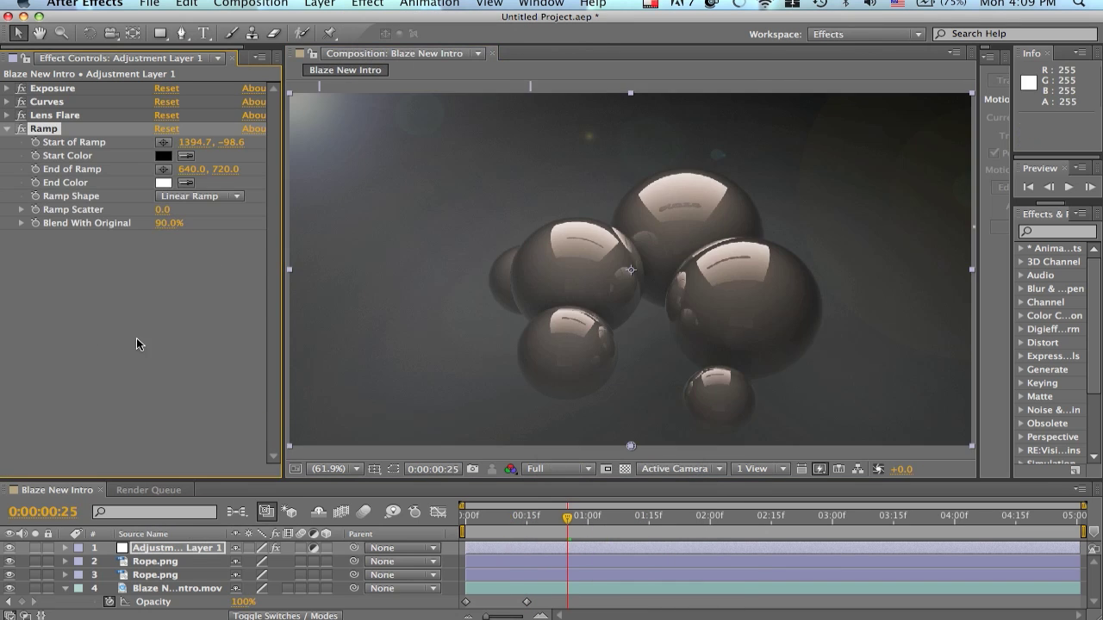
pyautogui.press('space')
pyautogui.click(367, 4)
pyautogui.click(603, 299)
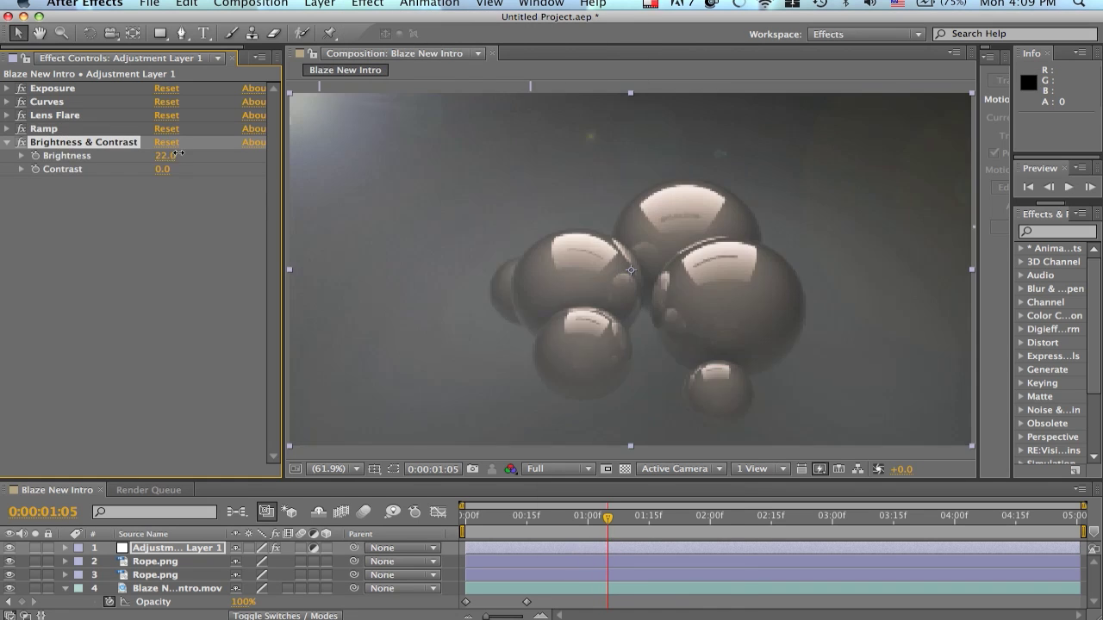
pyautogui.press('Delete')
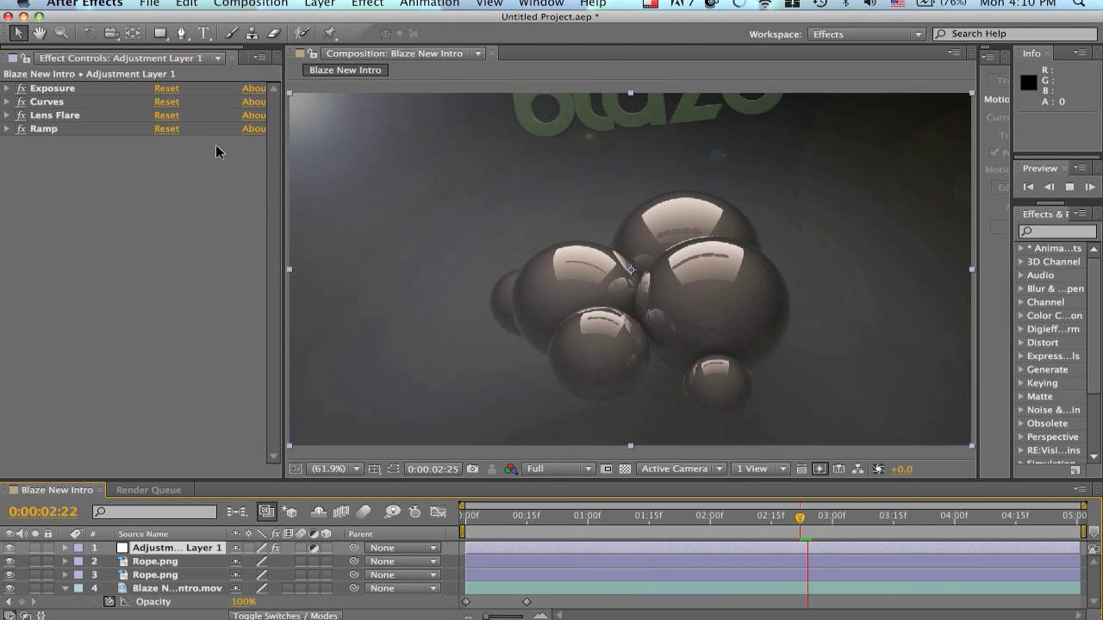